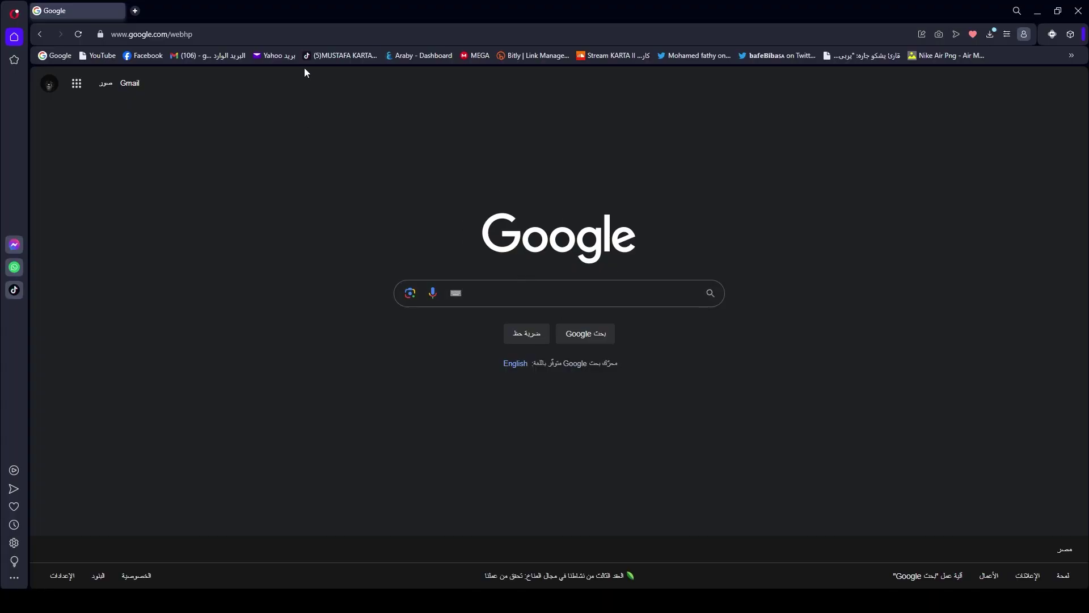
Go to bing in Opera and open Bing's Images feed page.
{"action": "left_click", "coordinate": [297, 39]}
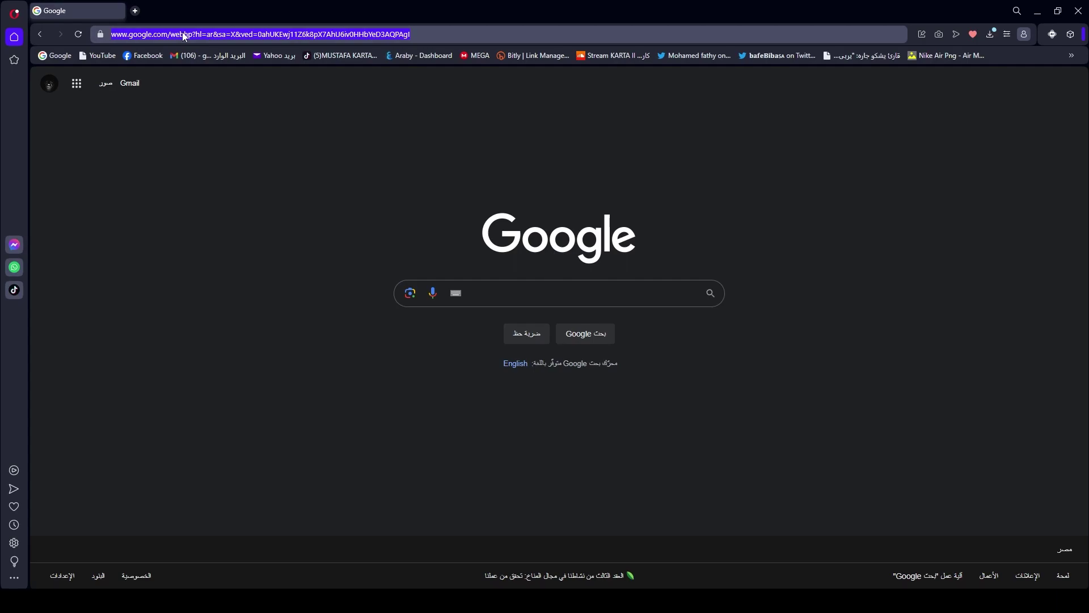
{"action": "type", "text": "bing"}
{"action": "key", "text": "Return"}
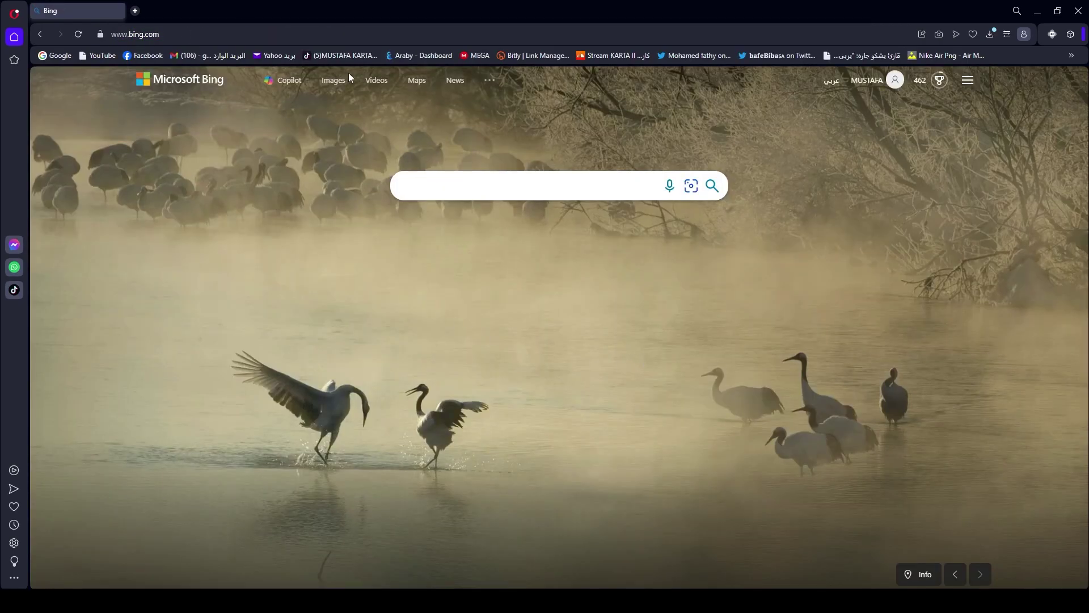
{"action": "left_click", "coordinate": [336, 82]}
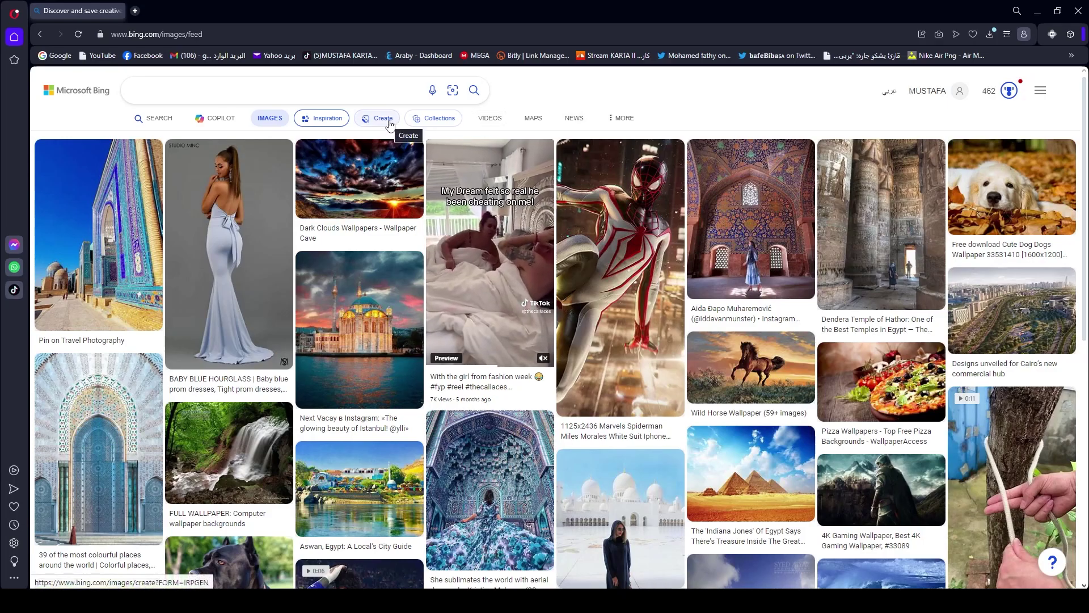
Open Image Creator, paste the red-hoodie study prompt, and select the custom name in it.
{"action": "left_click", "coordinate": [364, 130]}
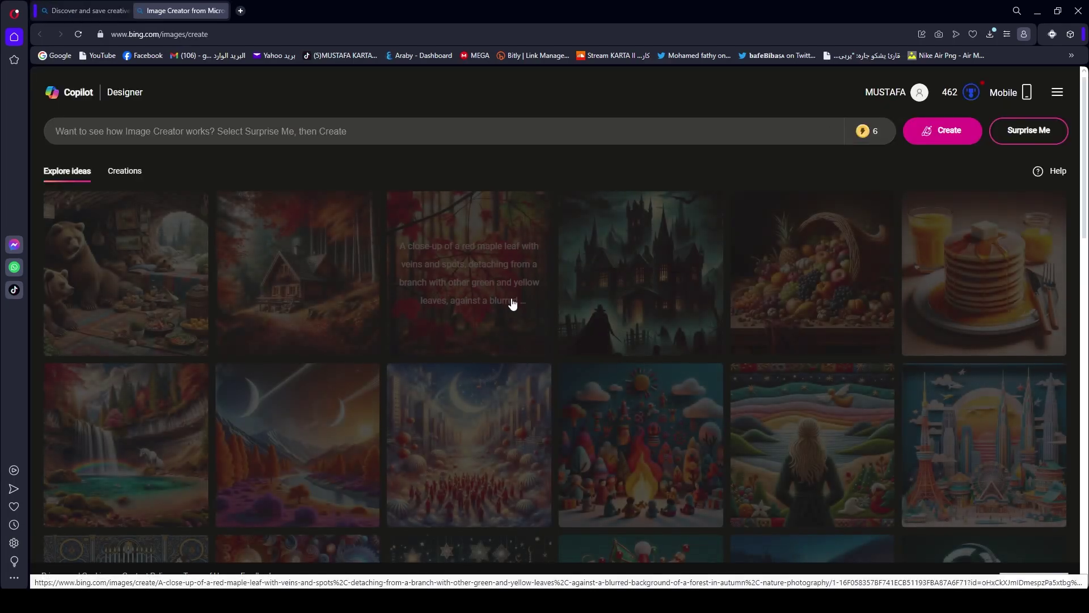
{"action": "left_click", "coordinate": [296, 129]}
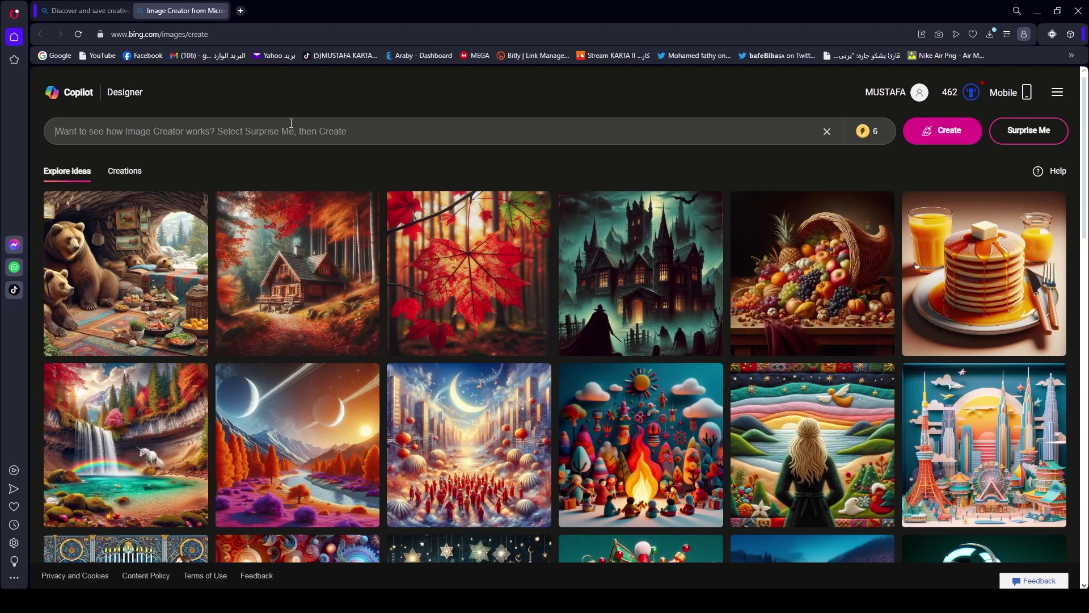
{"action": "right_click", "coordinate": [238, 134]}
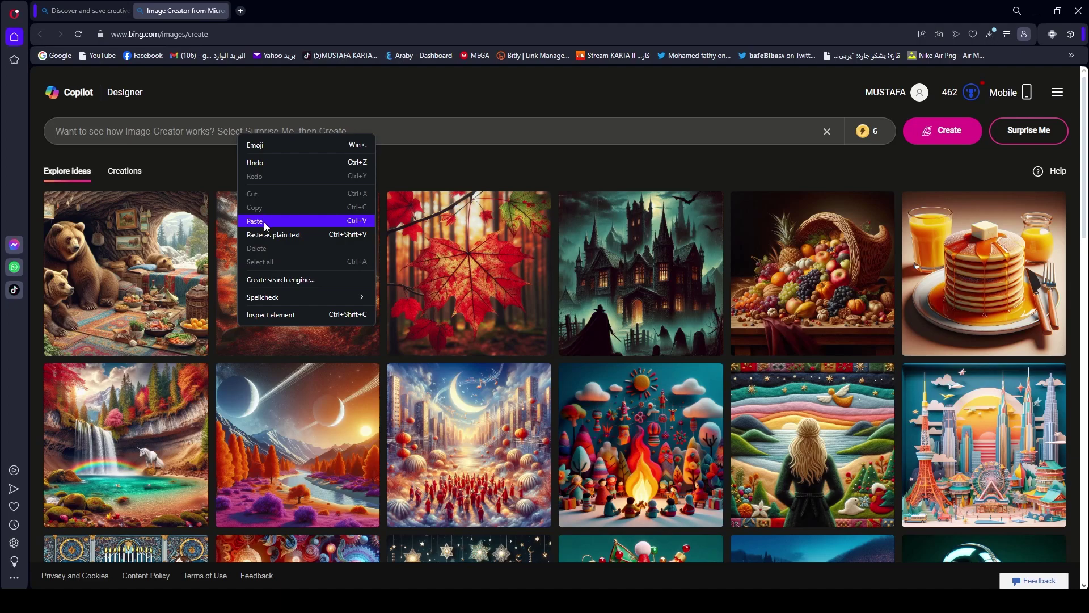
{"action": "left_click", "coordinate": [264, 222]}
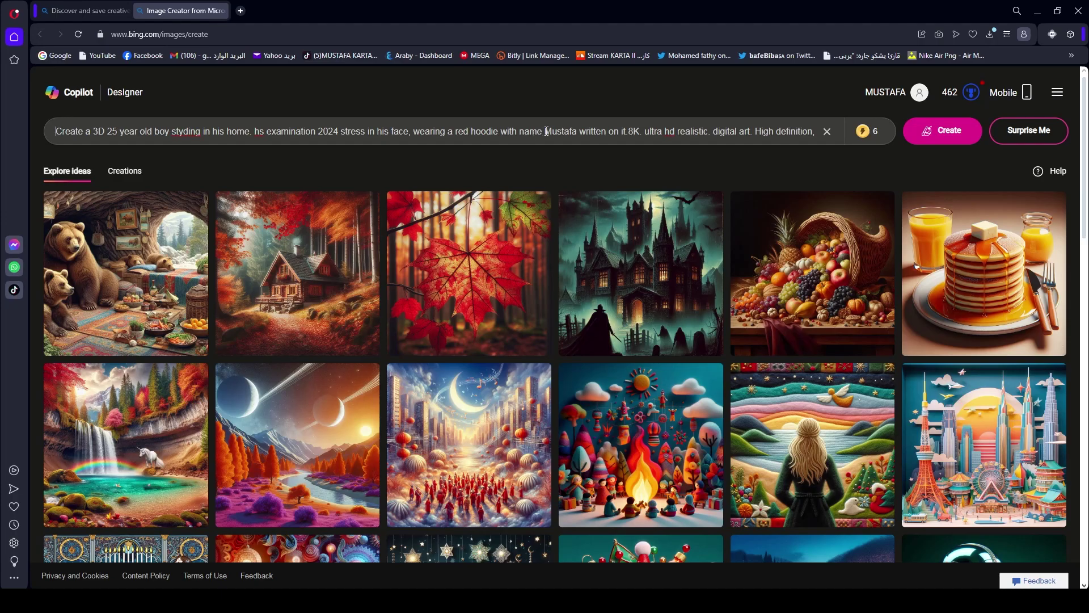
{"action": "left_click_drag", "start_coordinate": [546, 131], "coordinate": [577, 131]}
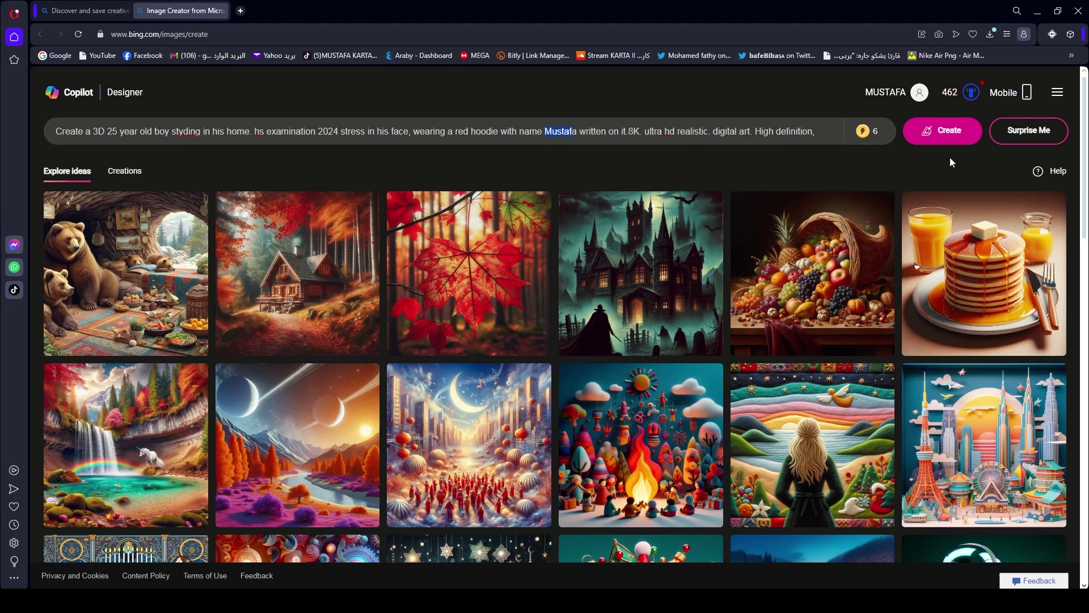
Generate the red-hoodie boy images and download the long-haired, grey-haired and final ones.
{"action": "left_click", "coordinate": [950, 134]}
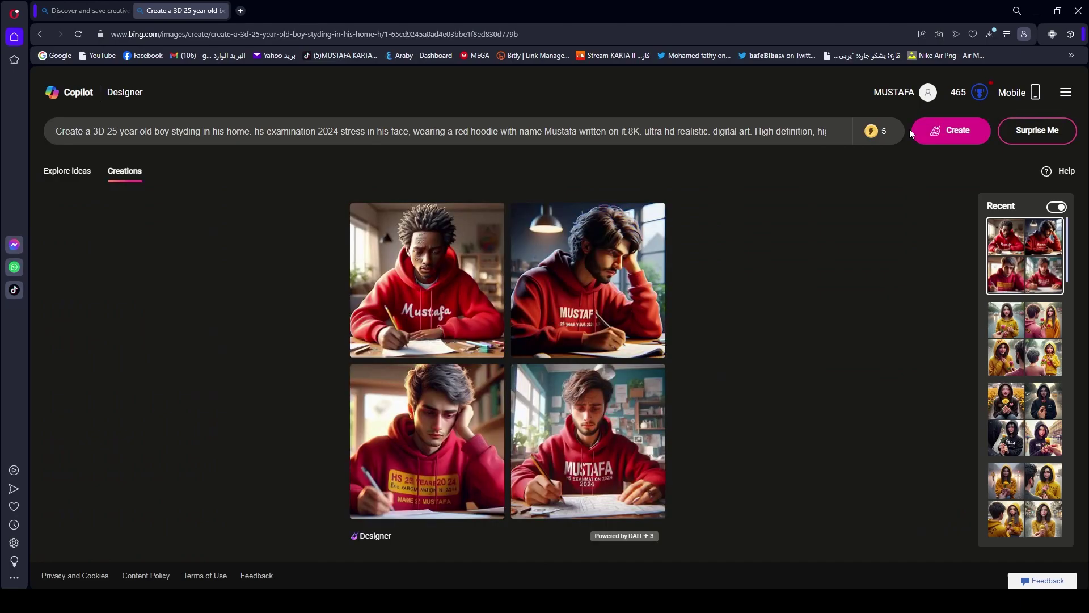
{"action": "left_click", "coordinate": [421, 278]}
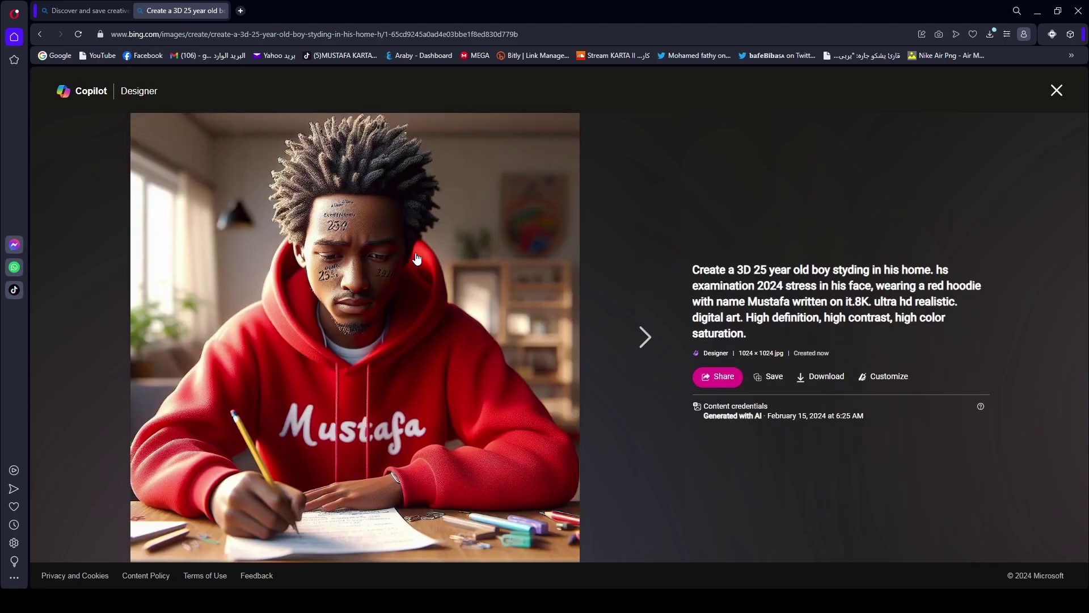
{"action": "left_click", "coordinate": [597, 340]}
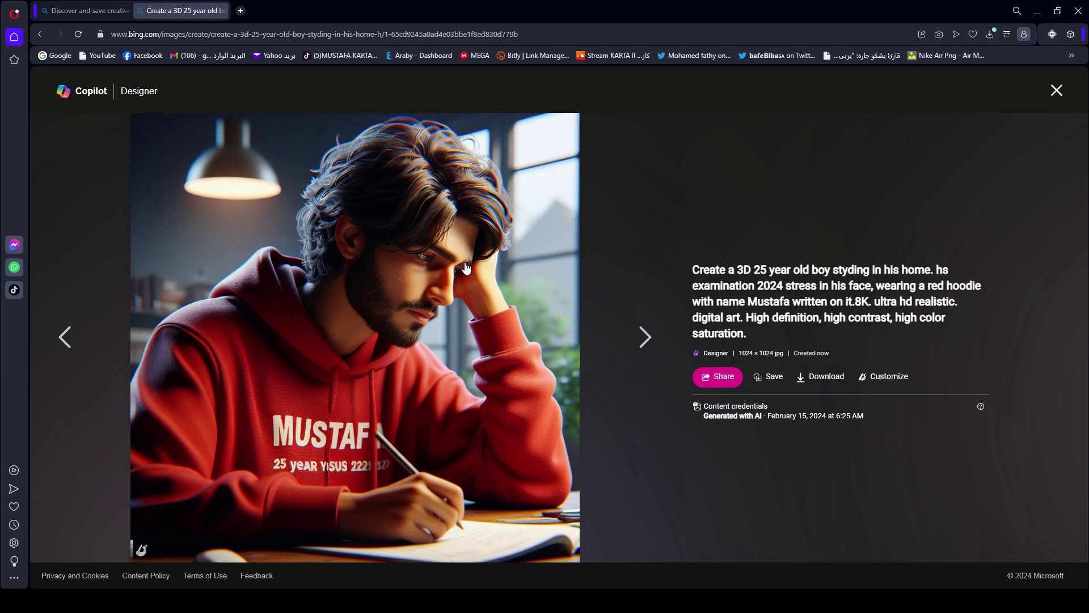
{"action": "left_click", "coordinate": [840, 385]}
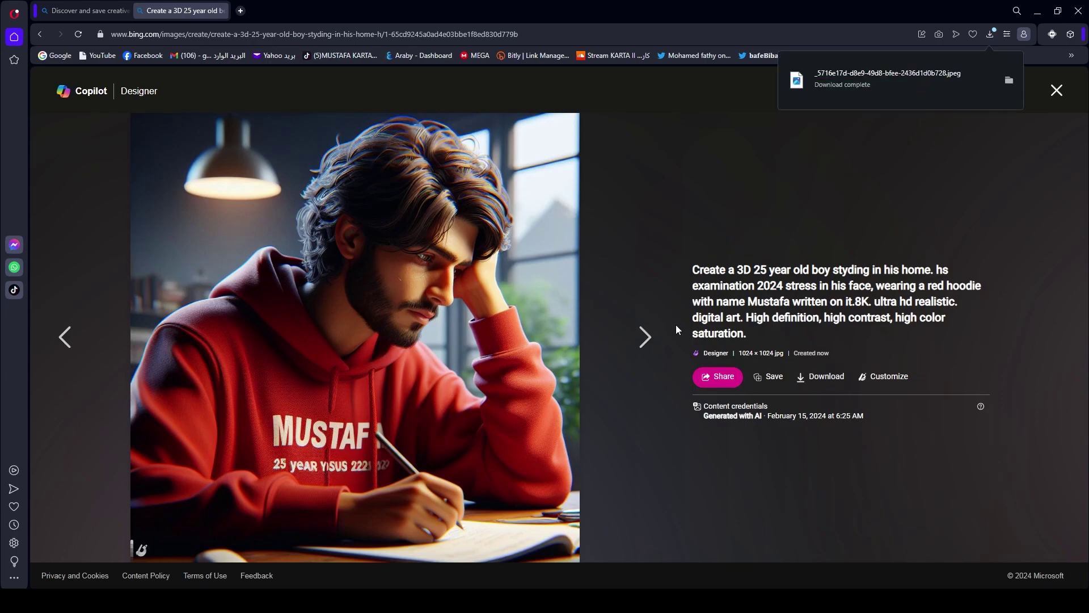
{"action": "left_click", "coordinate": [644, 336]}
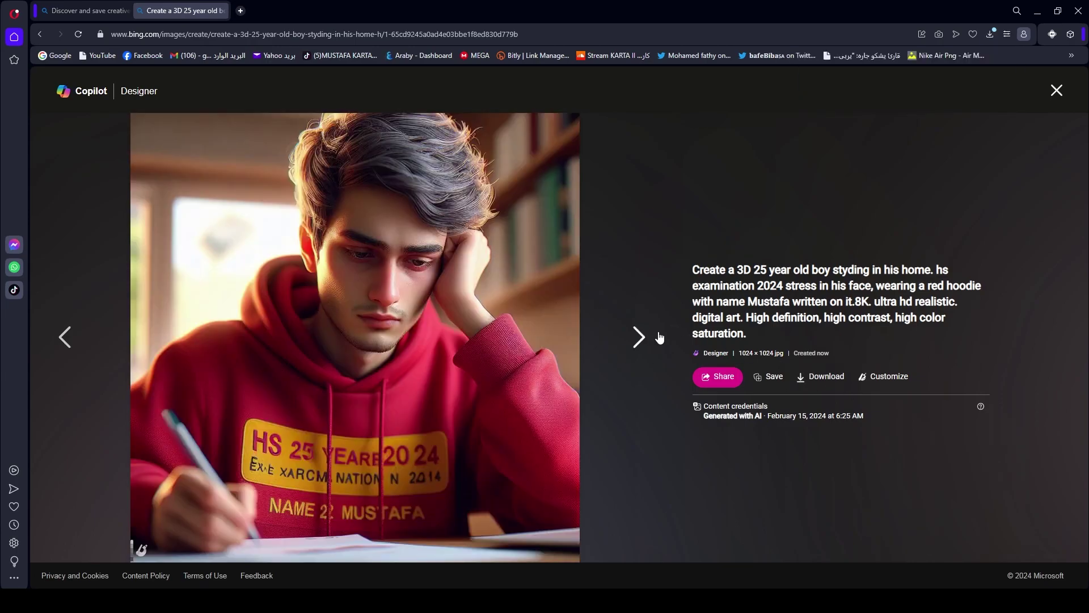
{"action": "left_click", "coordinate": [819, 385]}
{"action": "left_click", "coordinate": [645, 337]}
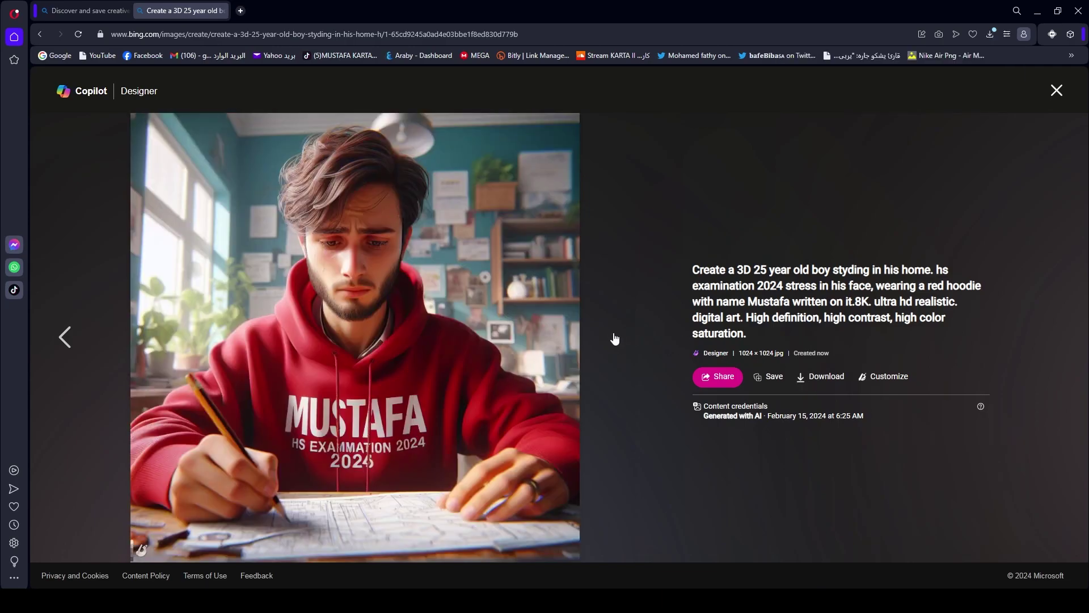
{"action": "left_click", "coordinate": [820, 383]}
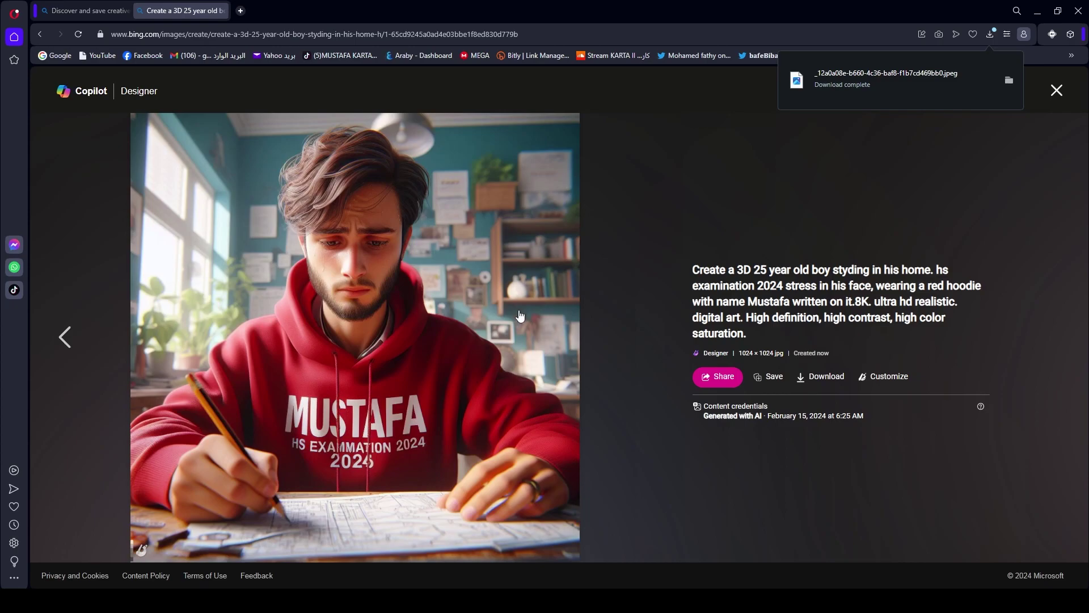
Replace 'boy' with 'Hijab Girl' in the prompt and generate new red-hoodie images.
{"action": "left_click", "coordinate": [1056, 91]}
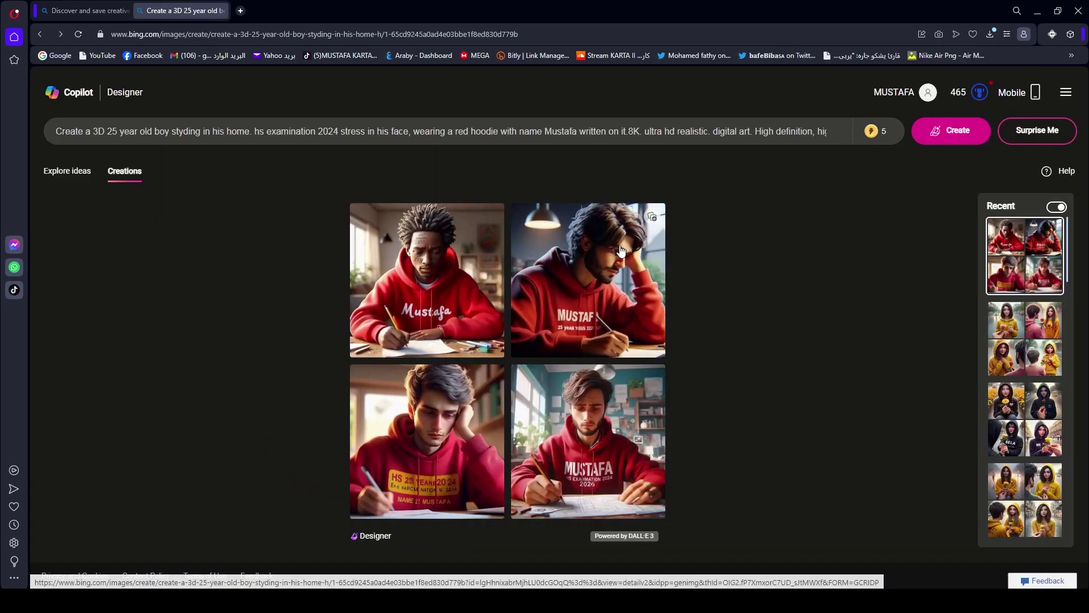
{"action": "left_click", "coordinate": [562, 131]}
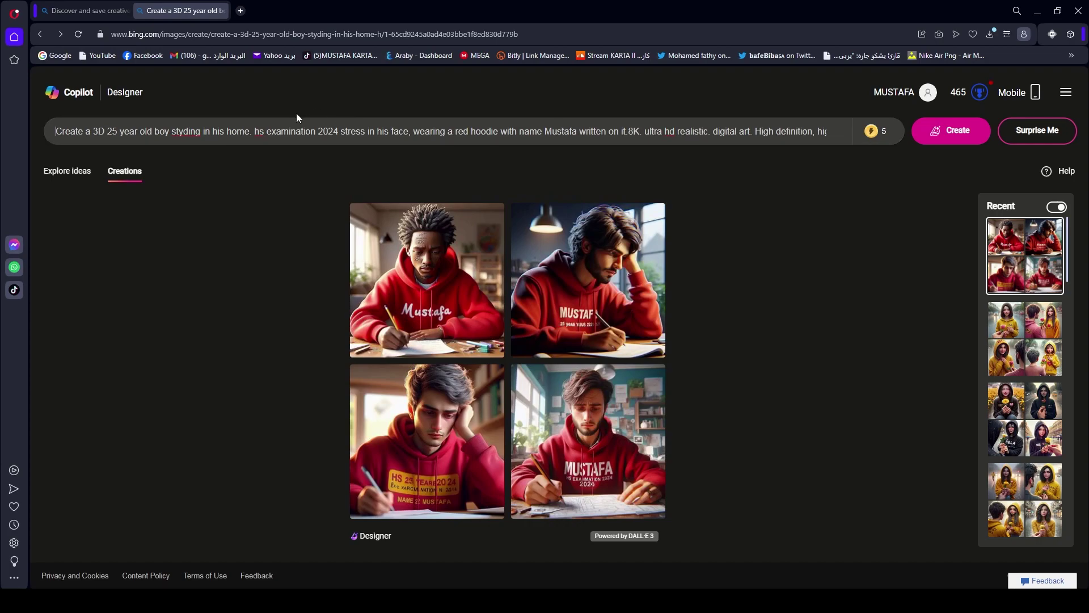
{"action": "mouse_move", "coordinate": [426, 131]}
{"action": "double_click", "coordinate": [159, 131]}
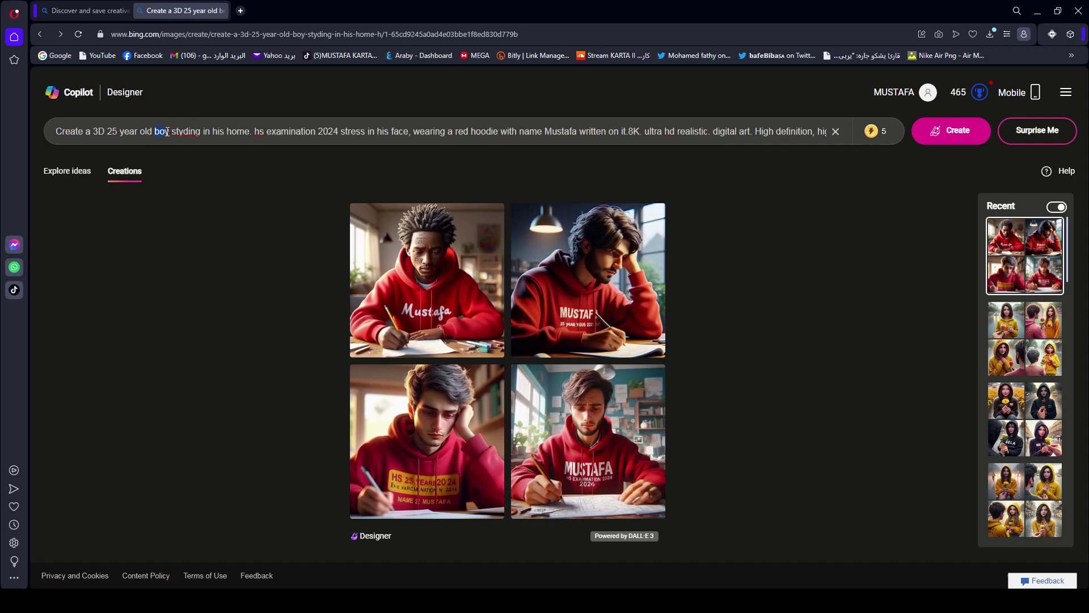
{"action": "type", "text": "Hijab Girl"}
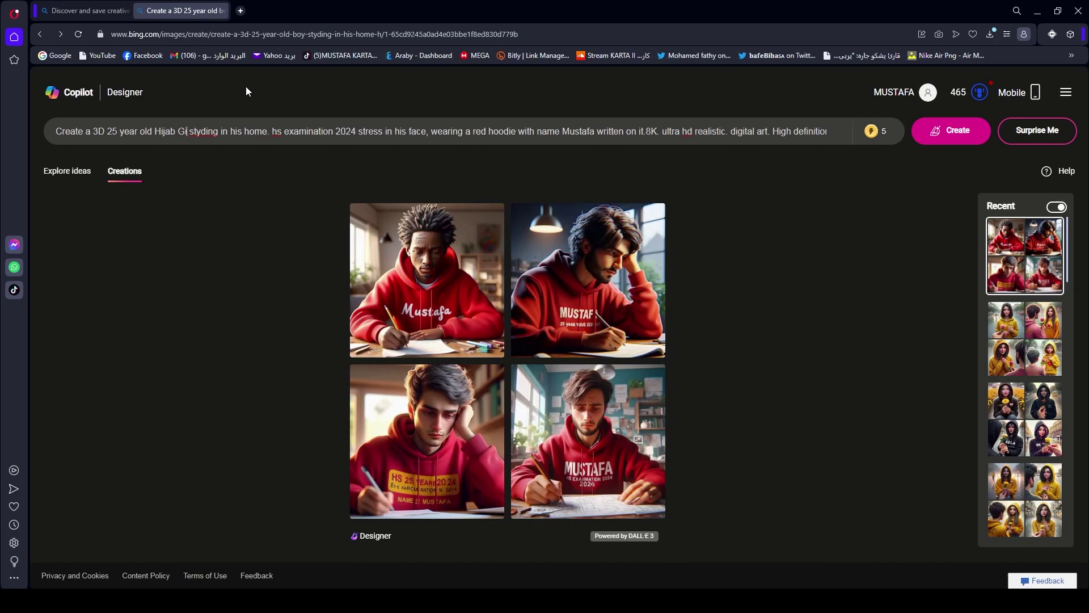
{"action": "key", "text": "Home"}
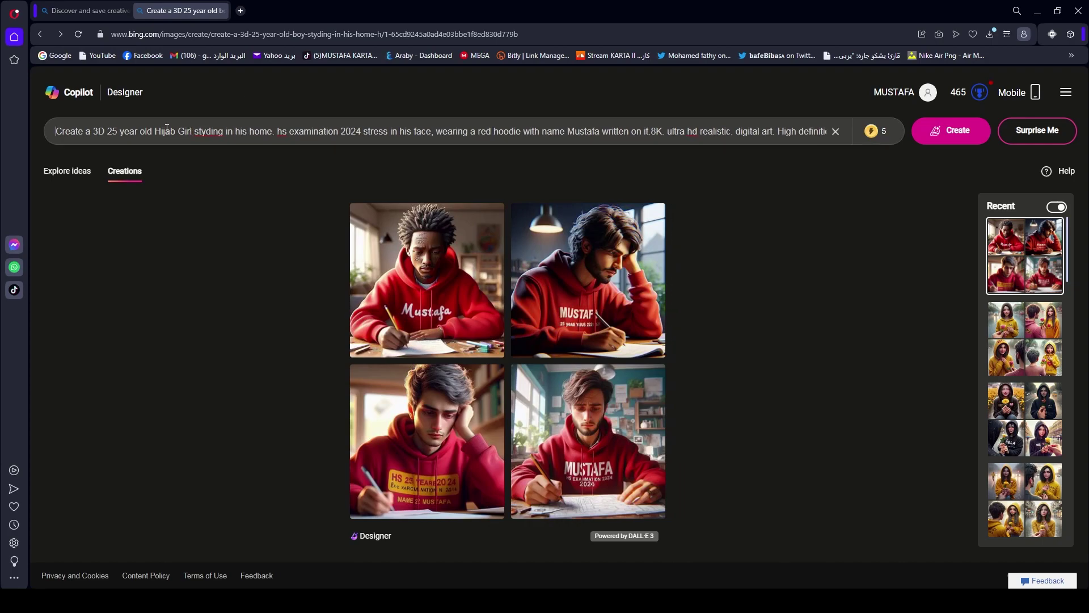
{"action": "left_click", "coordinate": [920, 137]}
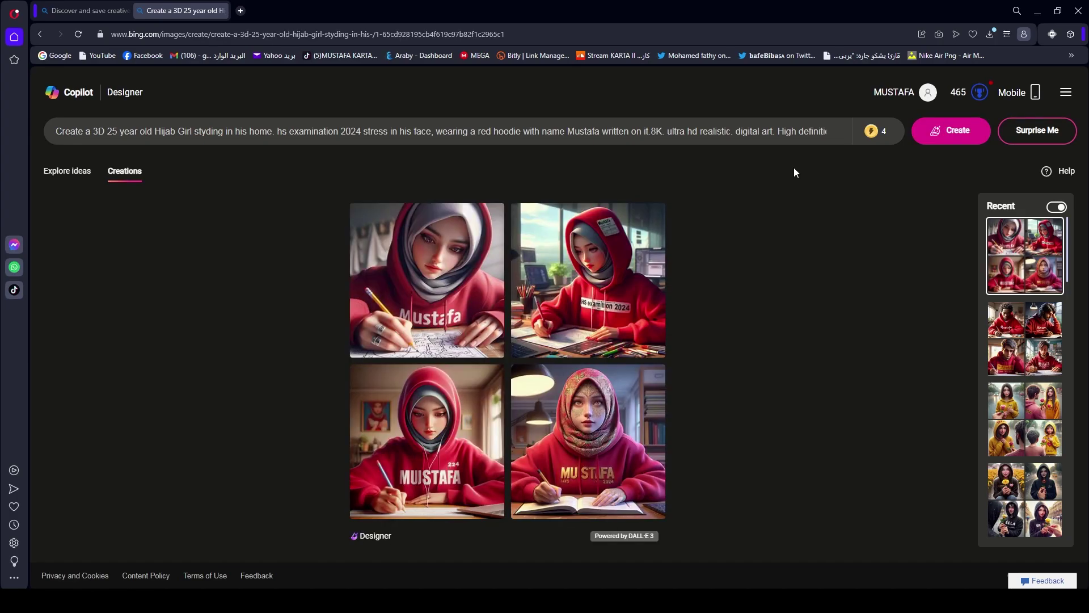
Download the first two hijab girl images, browsing on to the patterned-hijab one.
{"action": "left_click", "coordinate": [495, 264]}
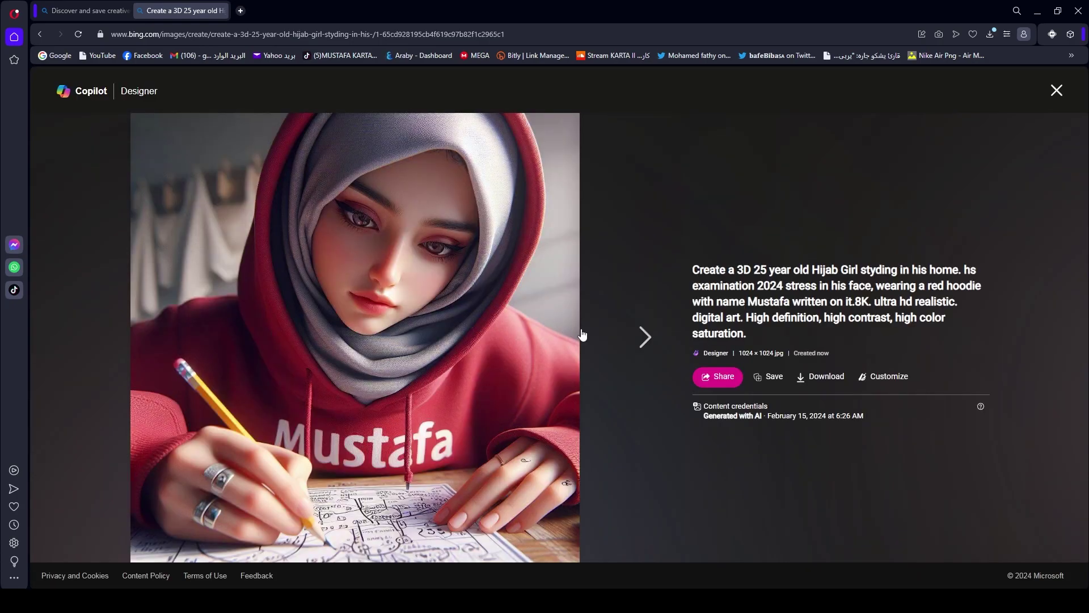
{"action": "left_click", "coordinate": [821, 378]}
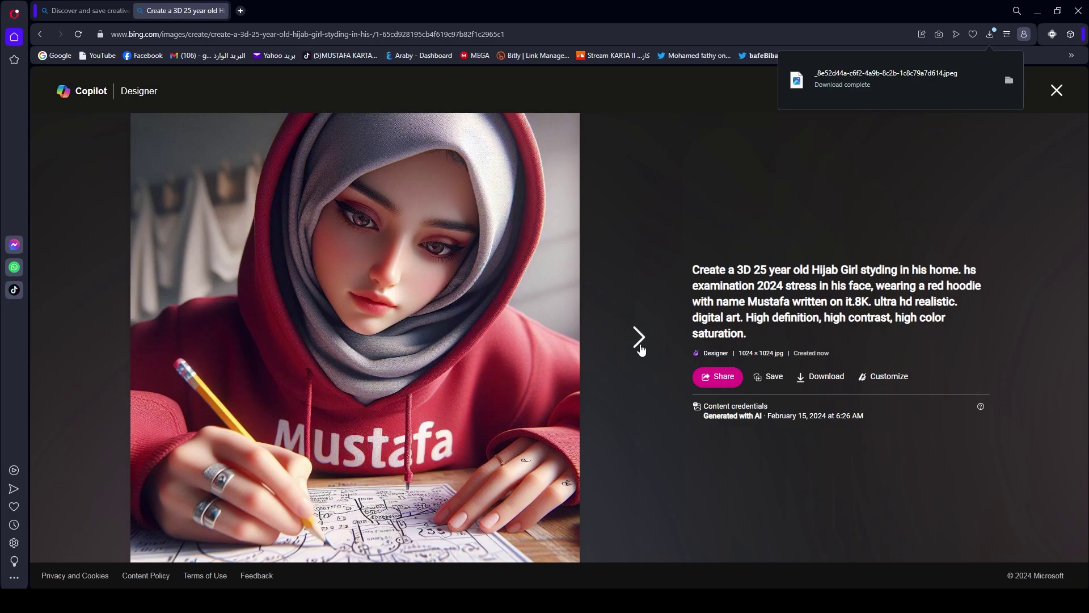
{"action": "left_click", "coordinate": [640, 347]}
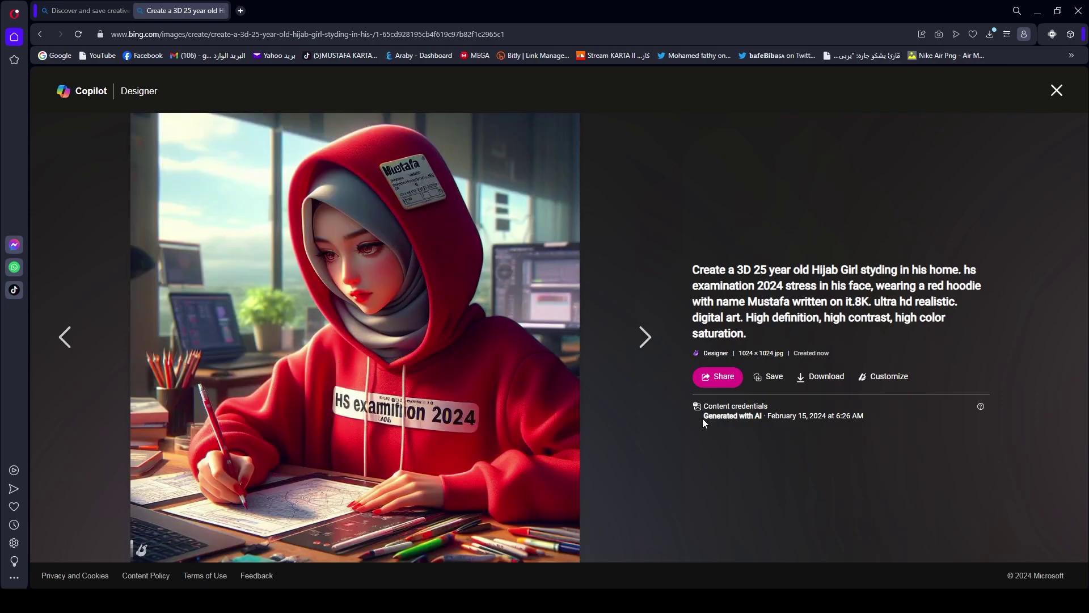
{"action": "left_click", "coordinate": [645, 337]}
{"action": "left_click", "coordinate": [821, 378]}
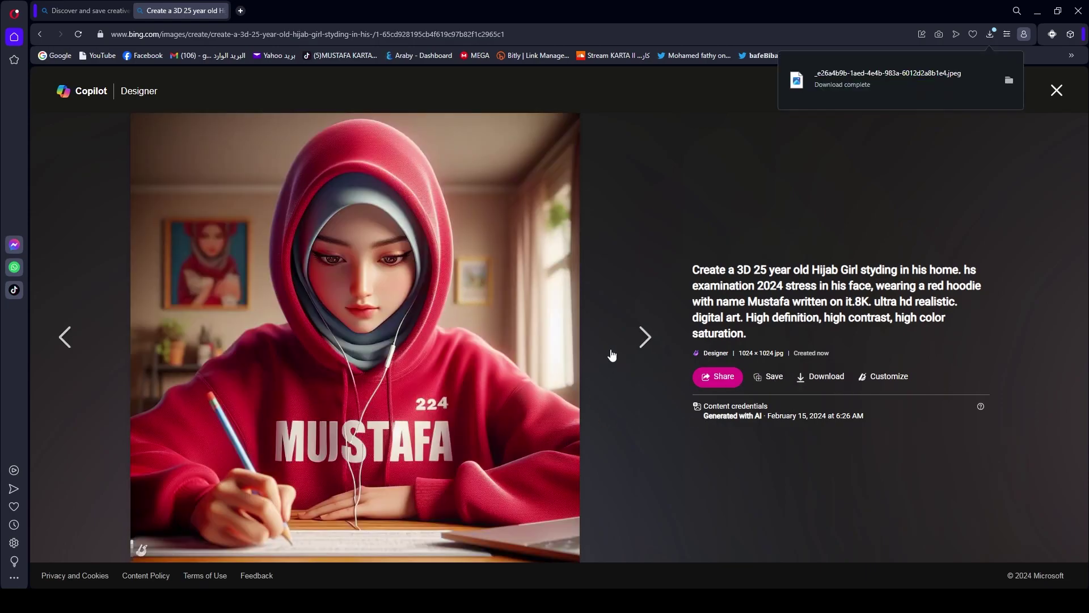
{"action": "left_click", "coordinate": [612, 355]}
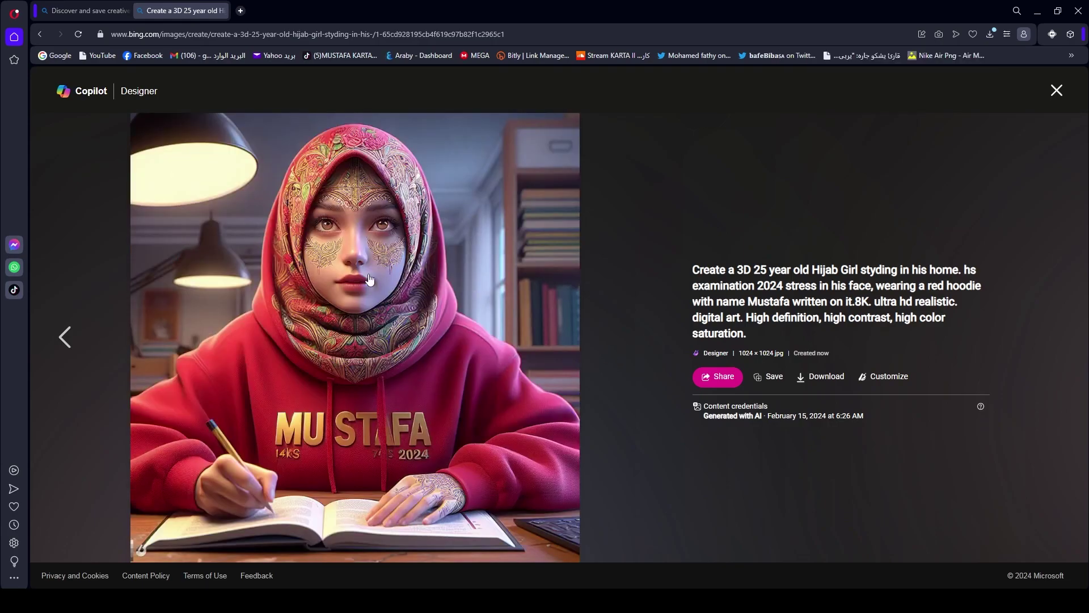
Replace the name Mustafa with BELA in the prompt.
{"action": "left_click", "coordinate": [838, 390]}
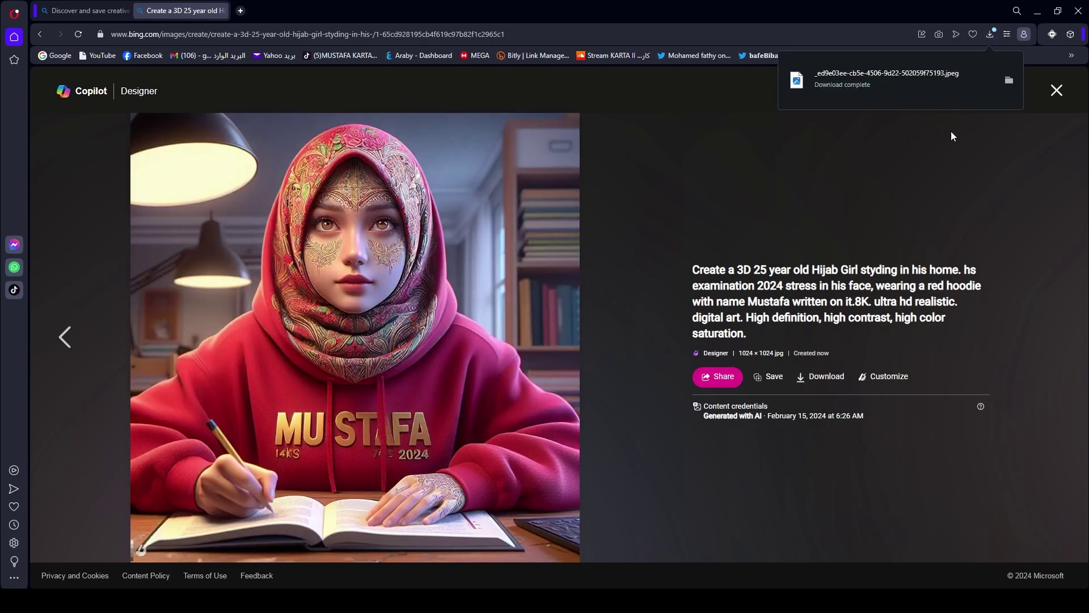
{"action": "key", "text": "Escape"}
{"action": "double_click", "coordinate": [597, 130]}
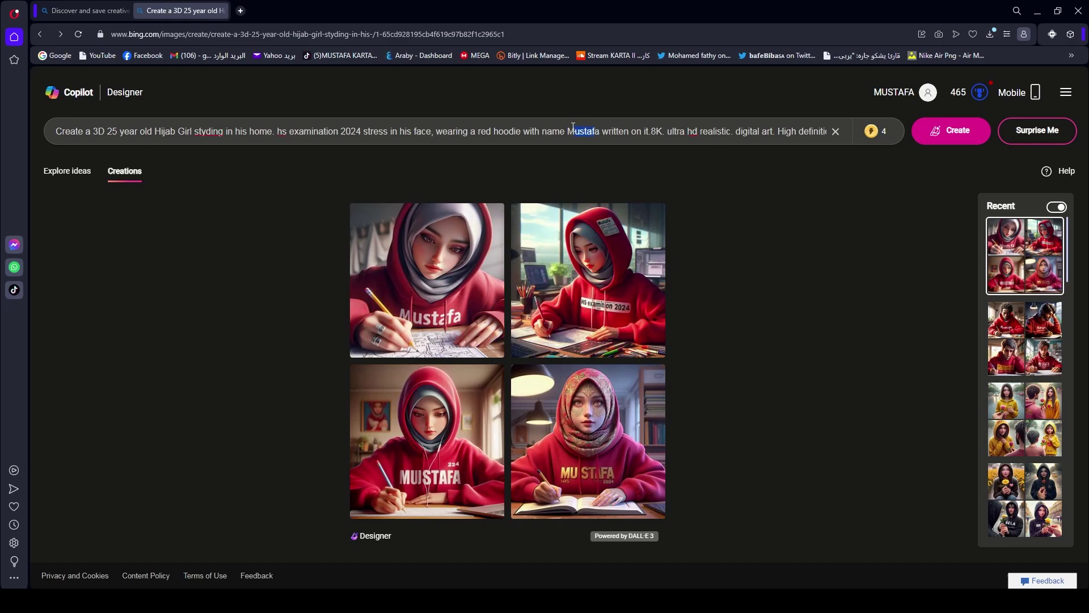
{"action": "type", "text": "BELA"}
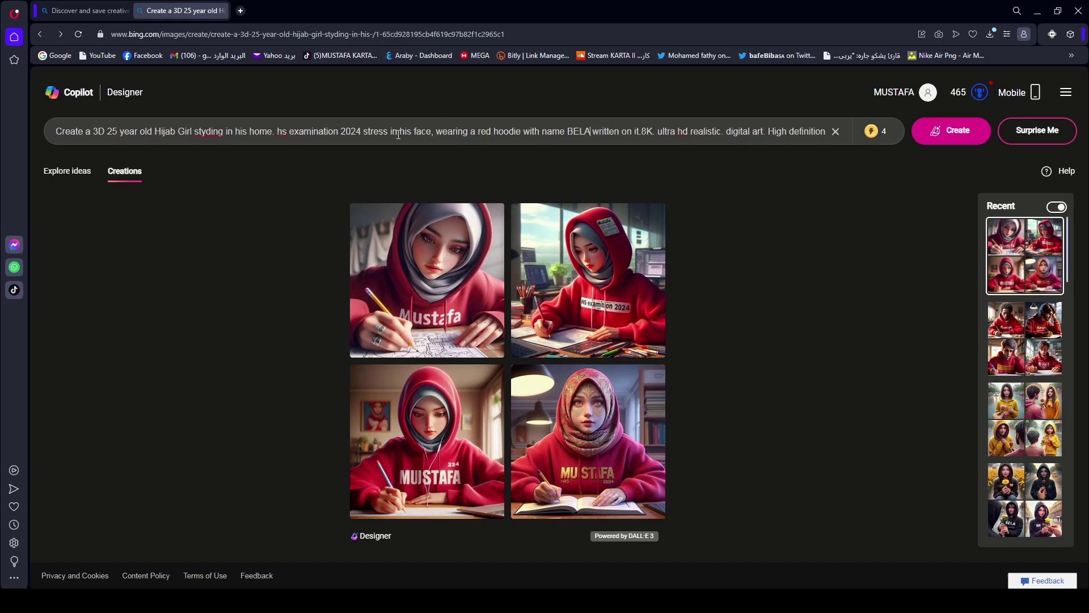
{"action": "key", "text": "End"}
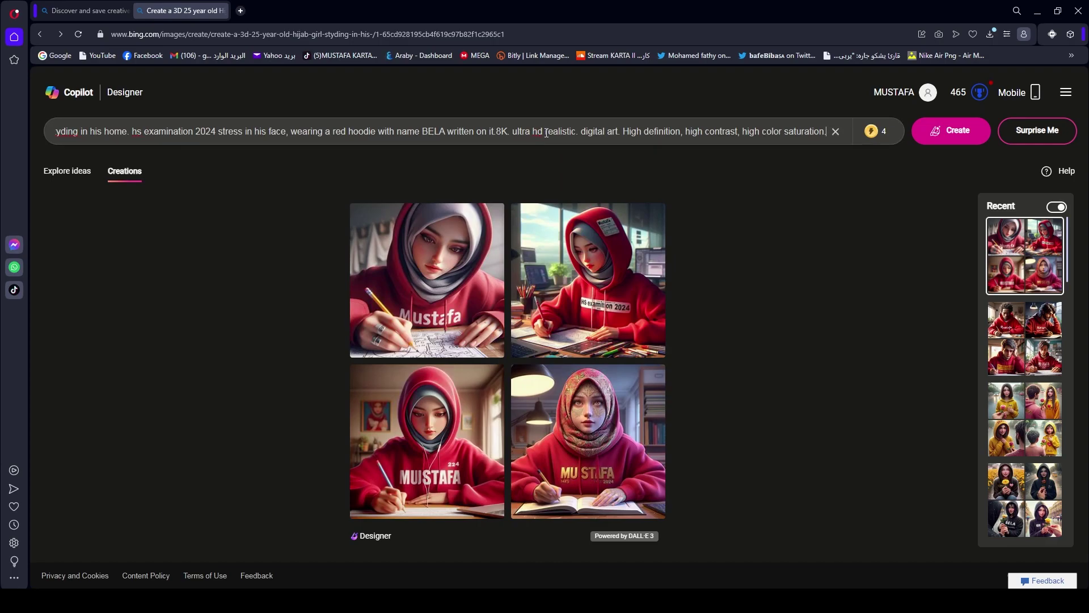
{"action": "key", "text": "Home"}
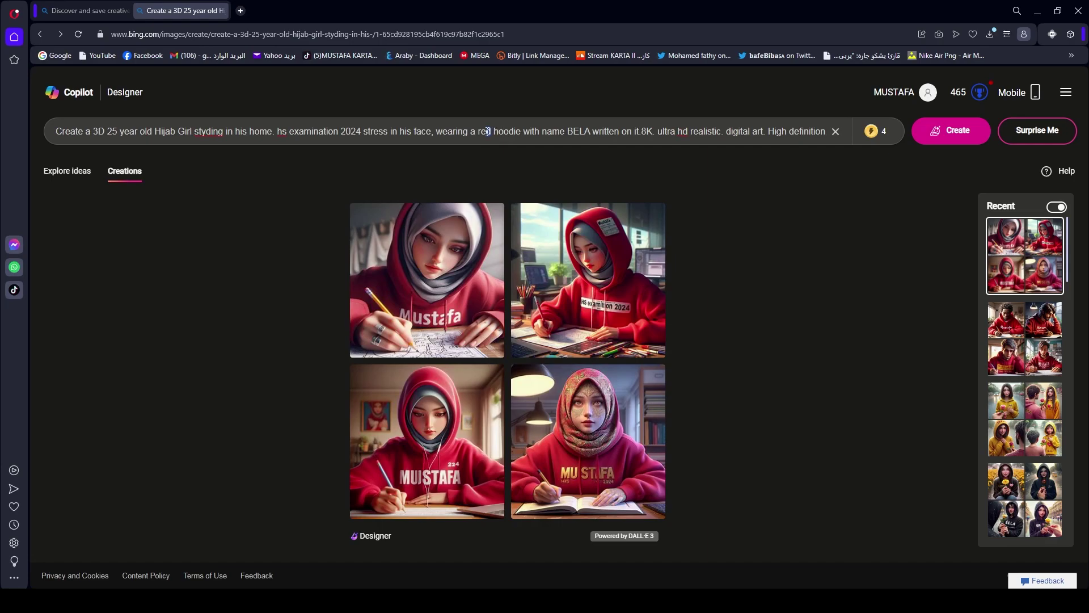
Change the hoodie colour from red to yellow and generate new images.
{"action": "left_click_drag", "start_coordinate": [493, 132], "coordinate": [479, 132]}
{"action": "key", "text": "BackSpace"}
{"action": "key", "text": "BackSpace"}
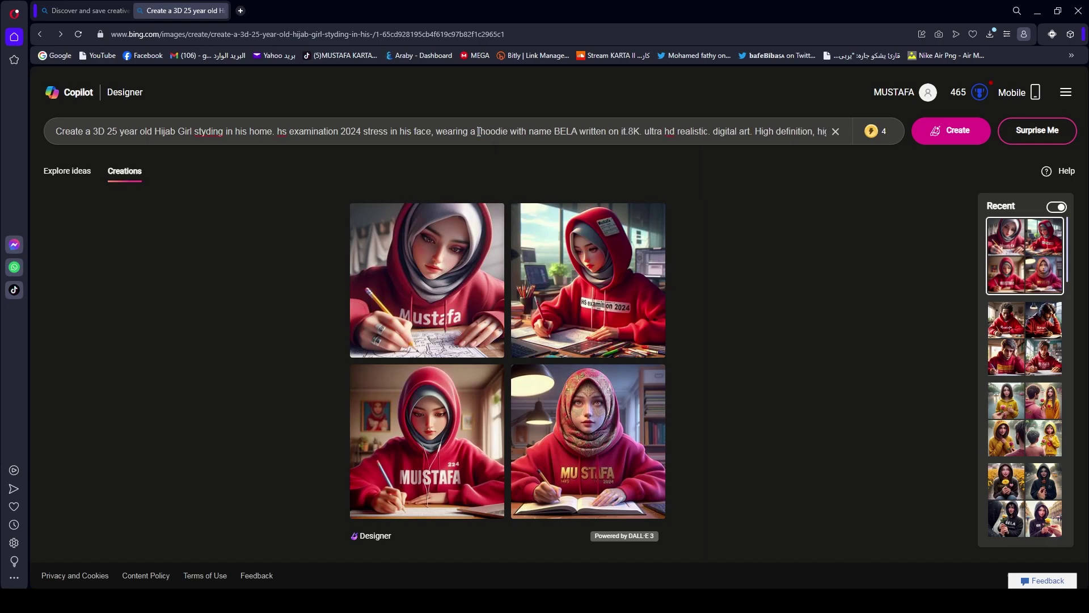
{"action": "type", "text": "ye"}
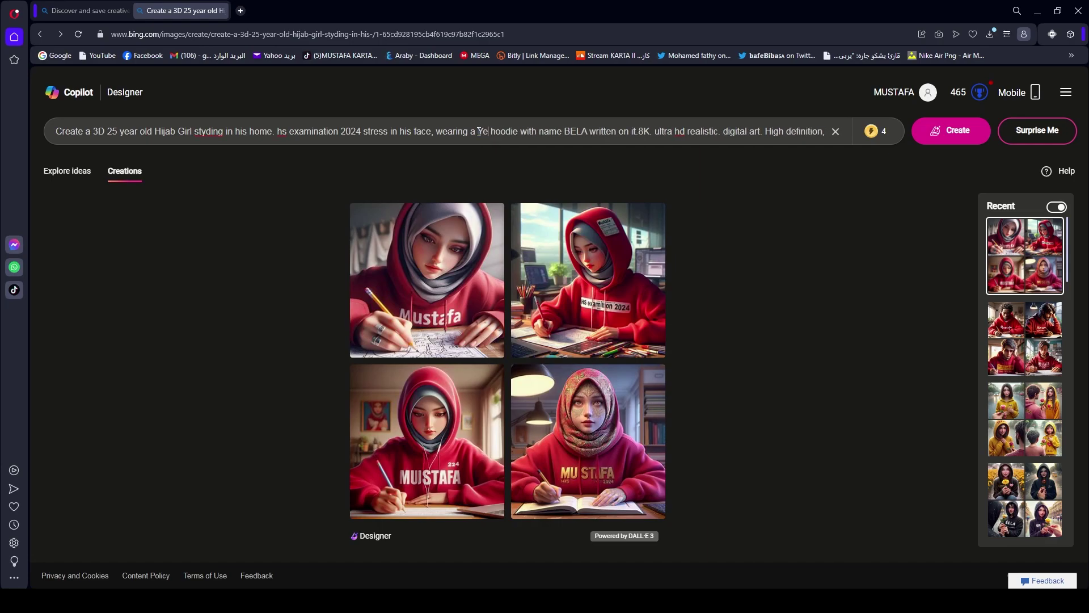
{"action": "type", "text": "llow"}
{"action": "left_click", "coordinate": [951, 131]}
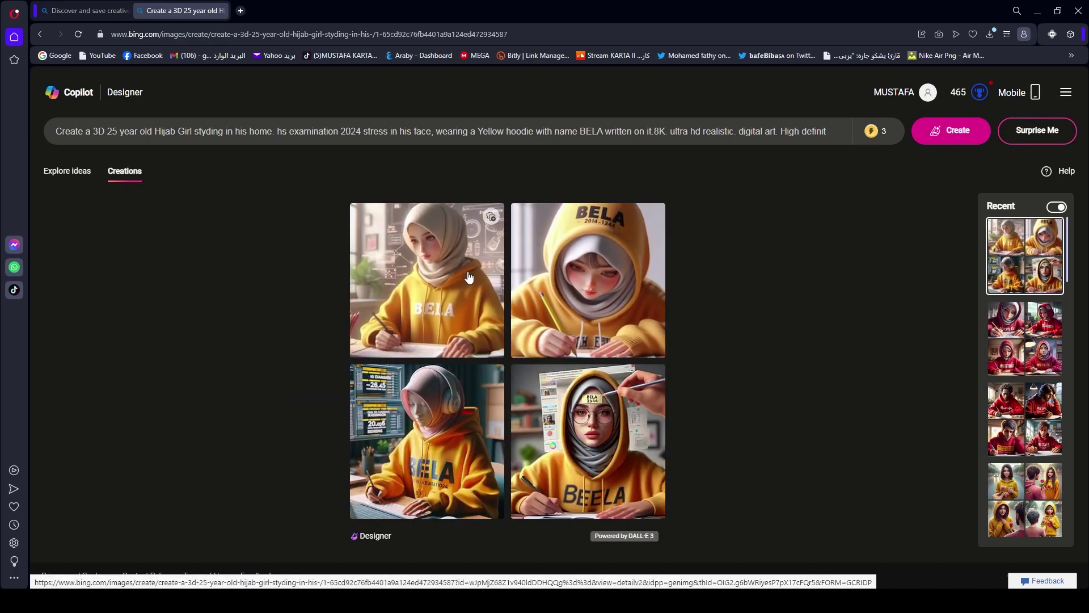
Download the first two yellow BELA-hoodie images, browse the rest, and close the viewer.
{"action": "left_click", "coordinate": [468, 277]}
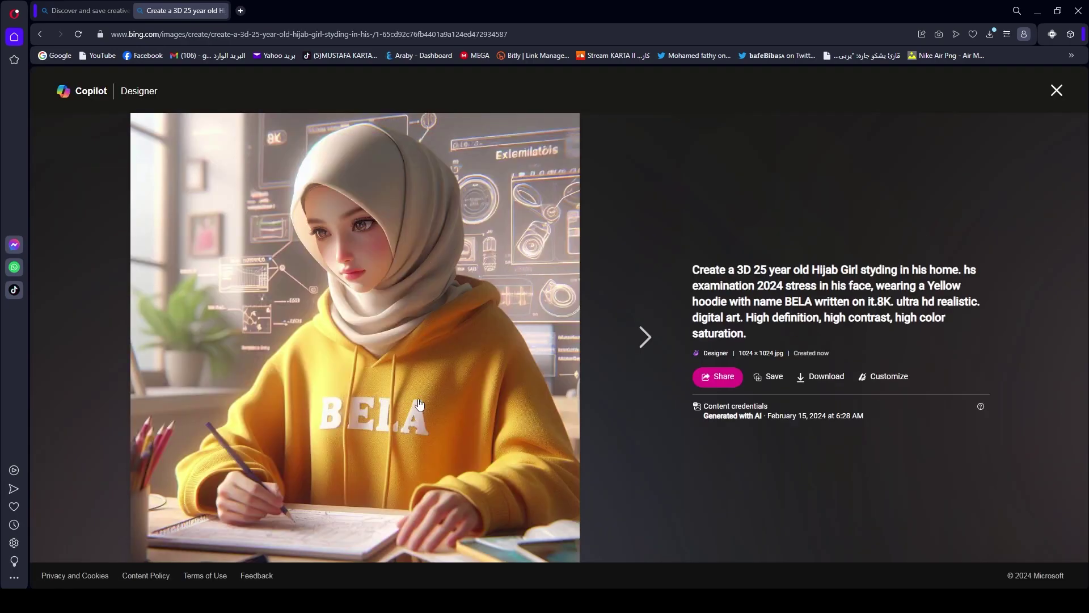
{"action": "left_click", "coordinate": [828, 379]}
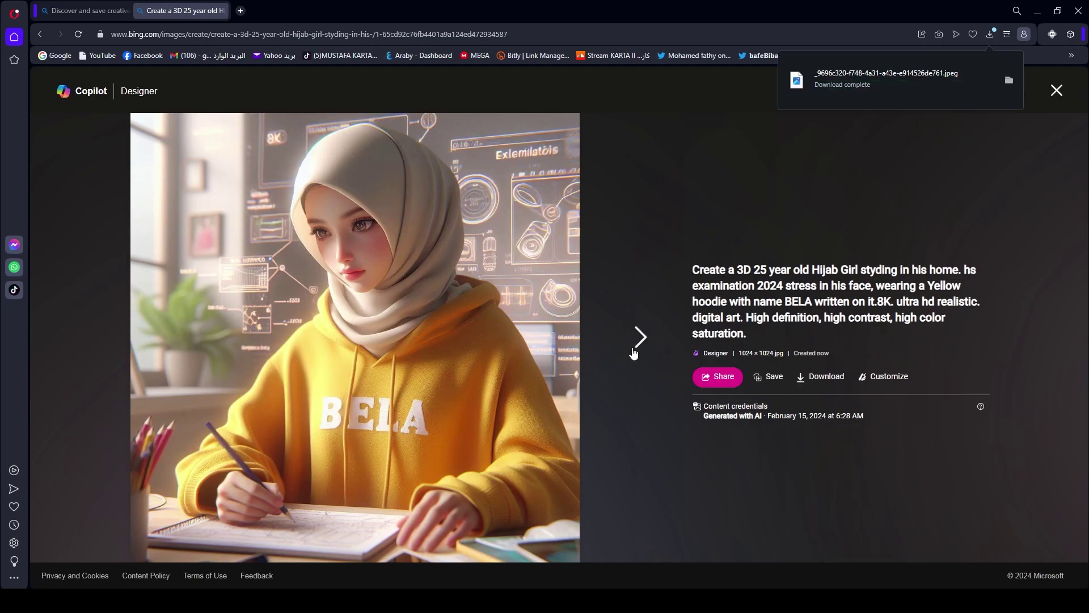
{"action": "left_click", "coordinate": [642, 338]}
{"action": "left_click", "coordinate": [817, 379]}
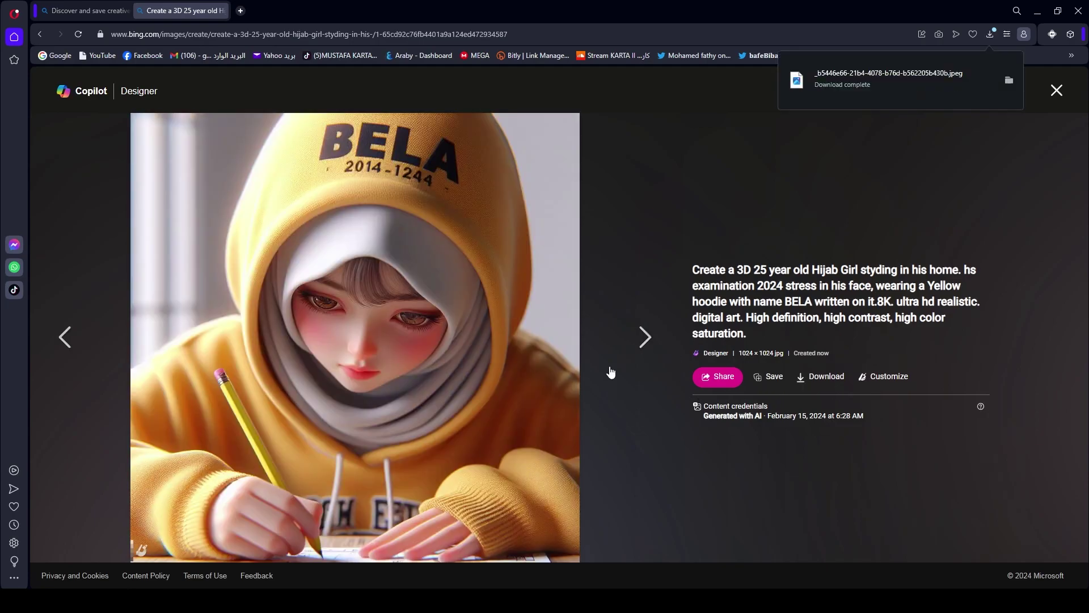
{"action": "left_click", "coordinate": [645, 337]}
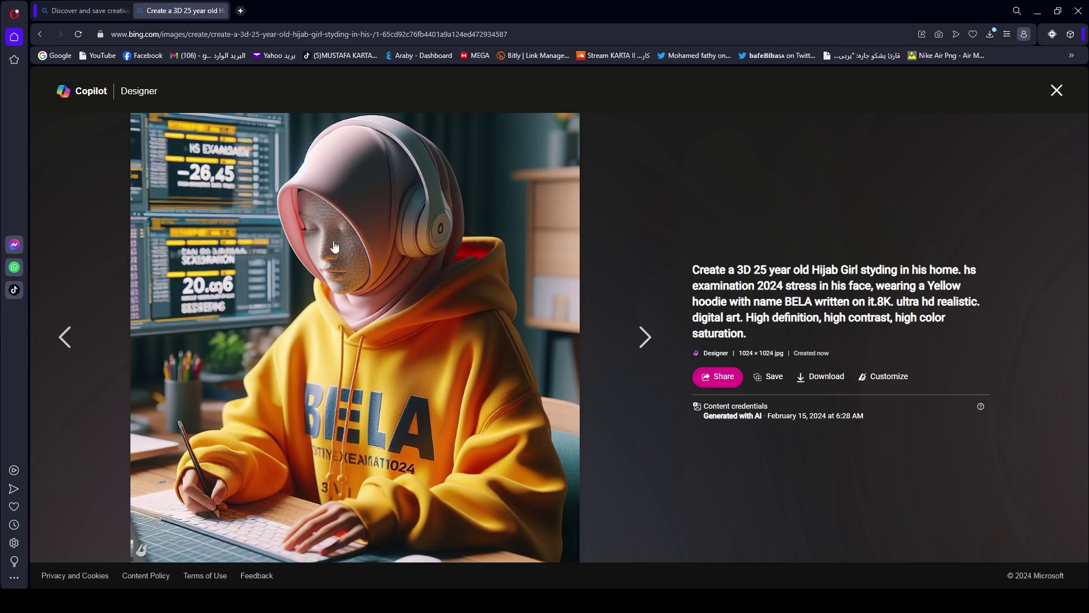
{"action": "left_click", "coordinate": [642, 340]}
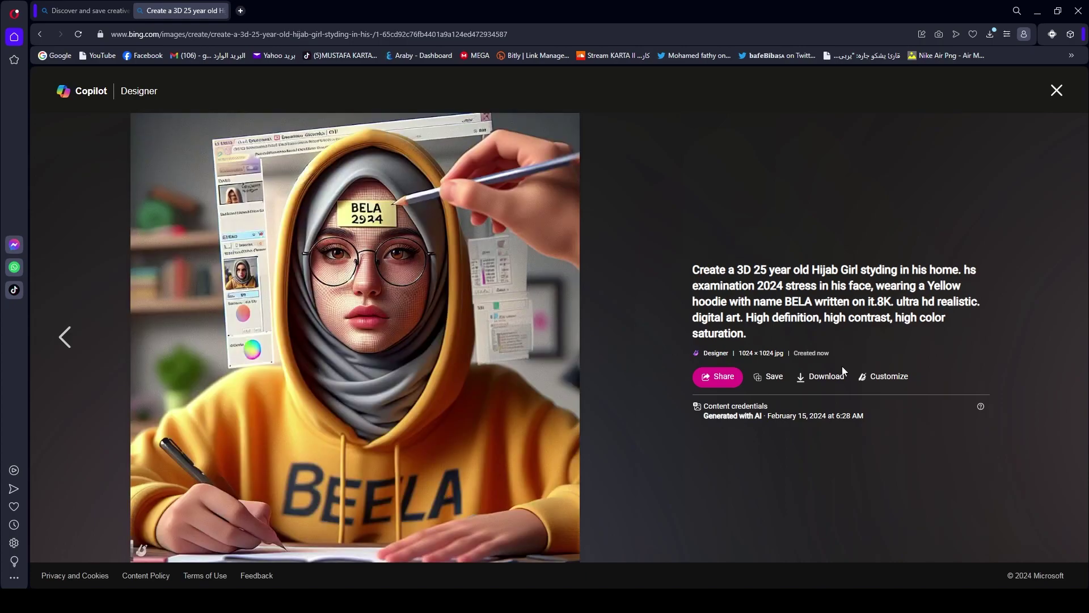
{"action": "left_click", "coordinate": [1057, 90]}
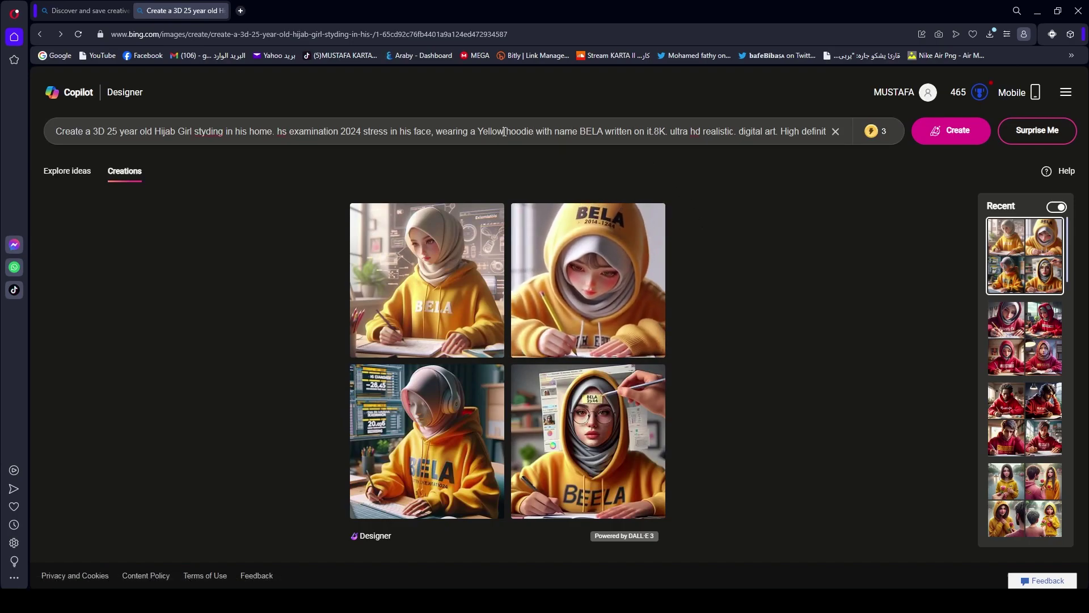
Replace Yellow with Black in the prompt and generate black-hoodie BELA images.
{"action": "left_click_drag", "start_coordinate": [504, 131], "coordinate": [482, 132]}
{"action": "type", "text": "Red"}
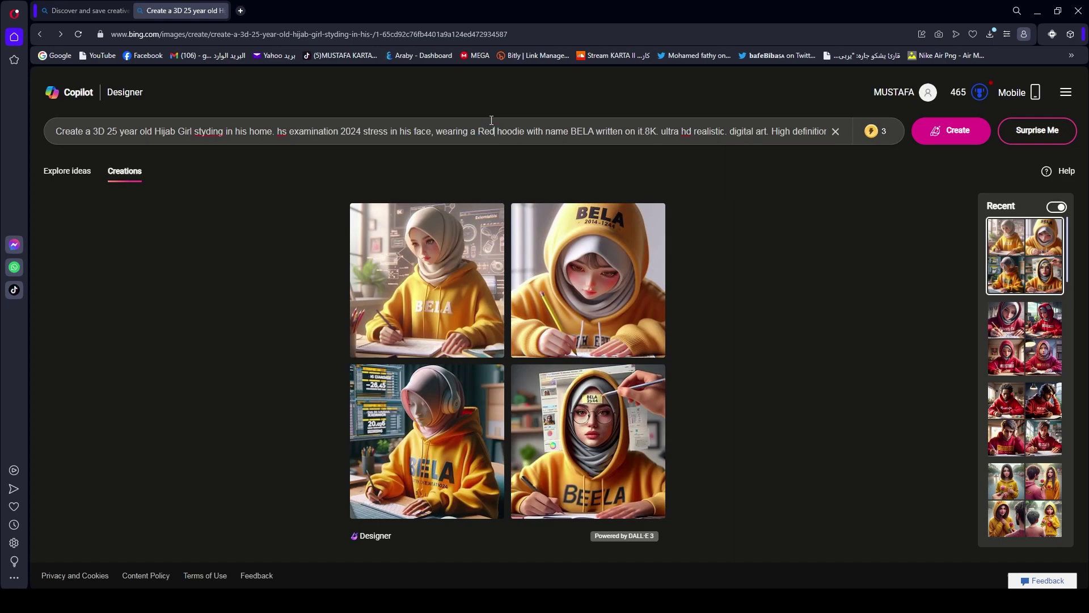
{"action": "key", "text": "BackSpace"}
{"action": "key", "text": "BackSpace"}
{"action": "key", "text": "BackSpace"}
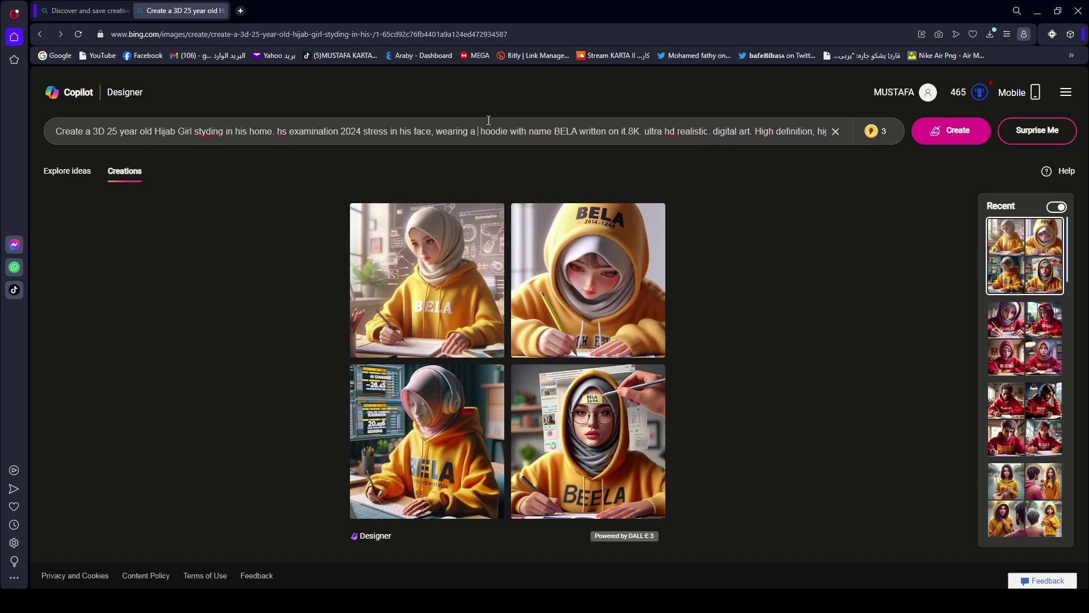
{"action": "type", "text": "Black"}
{"action": "left_click", "coordinate": [931, 141]}
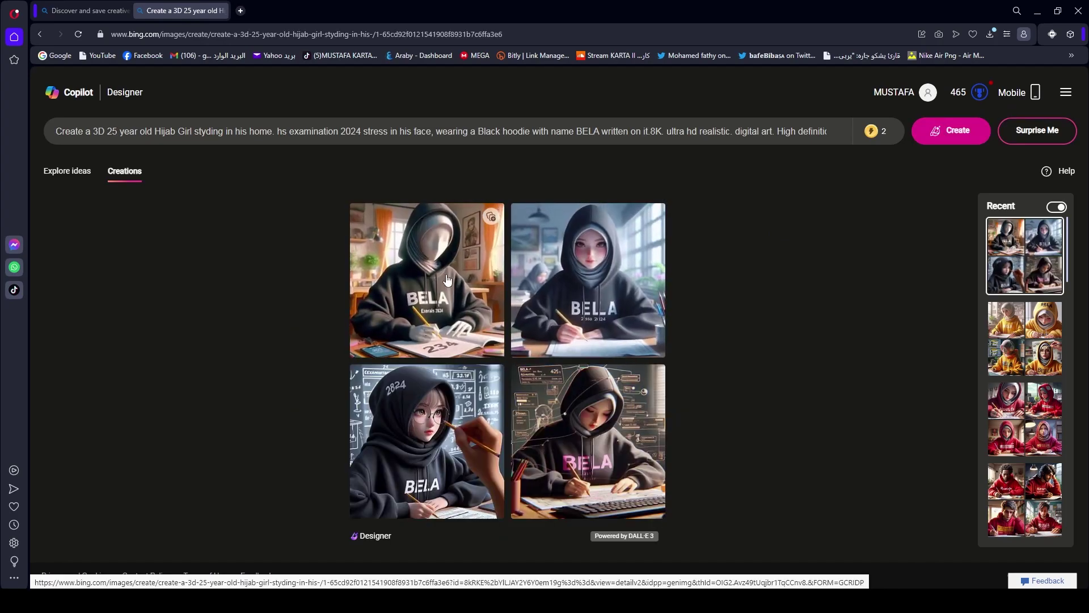
Browse the black-hoodie results and download the girl-with-glasses and pink-lettered BELA images.
{"action": "left_click", "coordinate": [445, 274]}
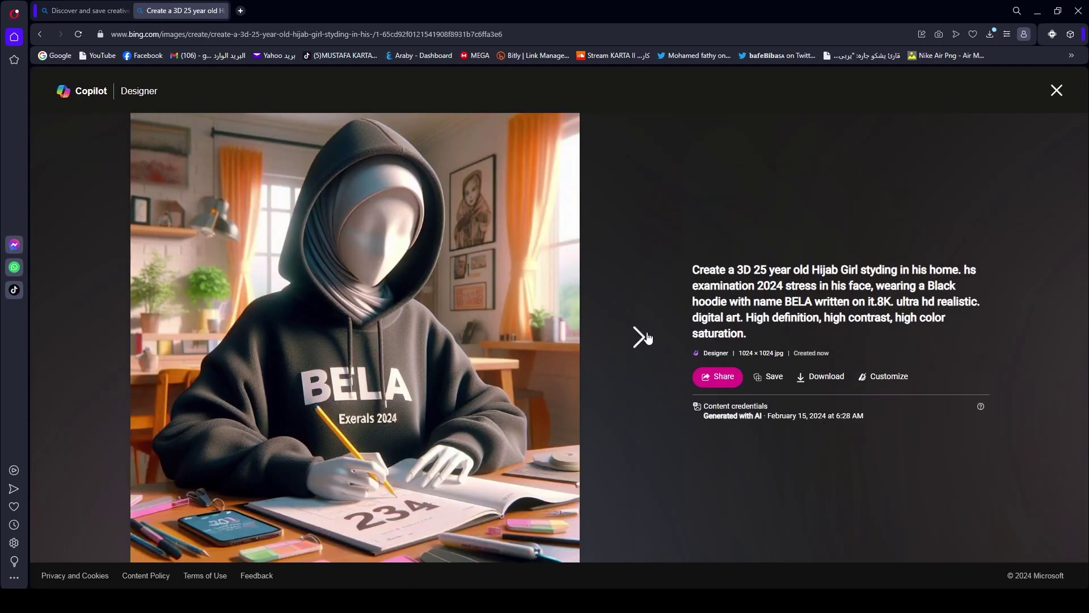
{"action": "left_click", "coordinate": [645, 337]}
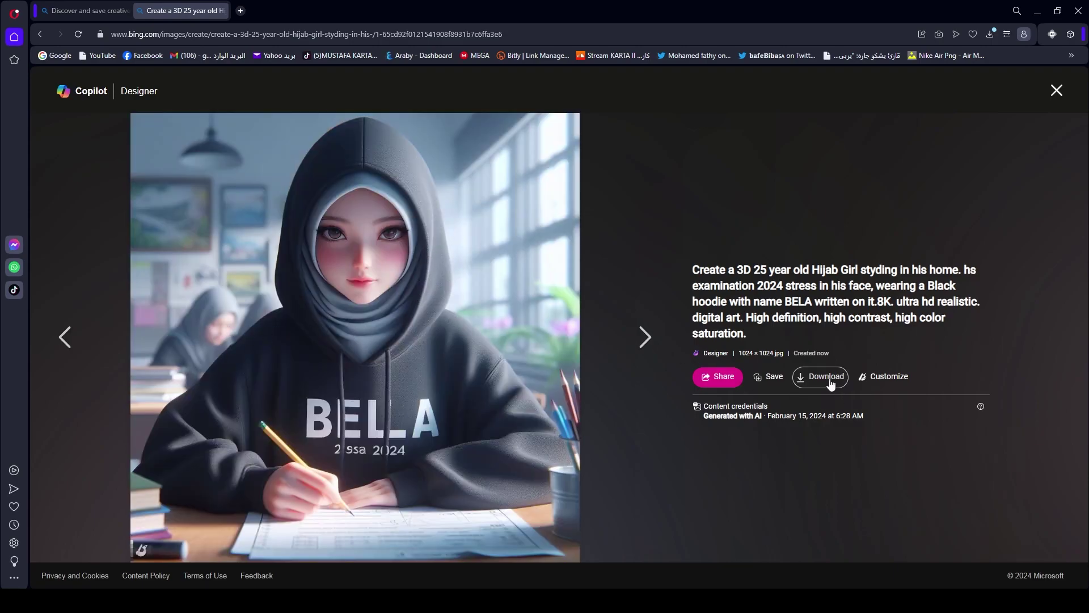
{"action": "left_click", "coordinate": [645, 337]}
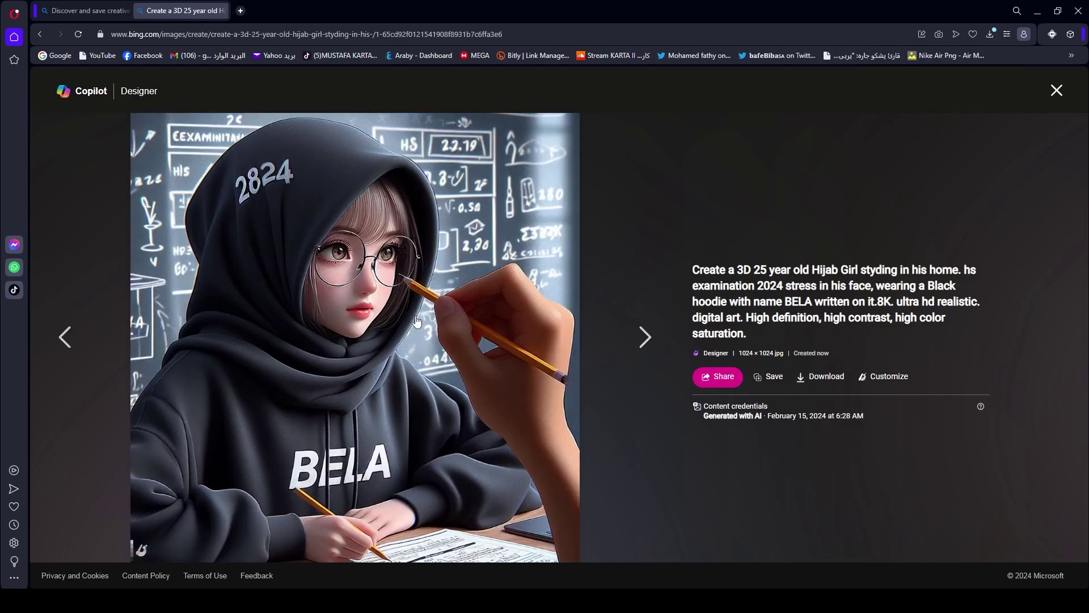
{"action": "left_click", "coordinate": [822, 377]}
{"action": "left_click", "coordinate": [642, 339]}
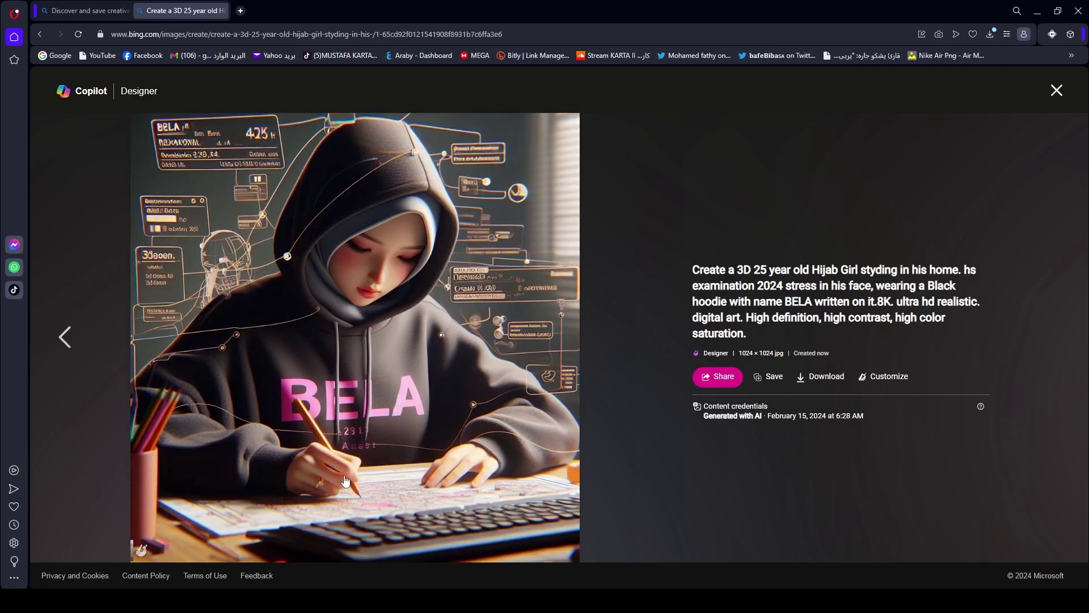
{"action": "left_click", "coordinate": [829, 385]}
{"action": "left_click", "coordinate": [64, 337]}
{"action": "left_click", "coordinate": [65, 337]}
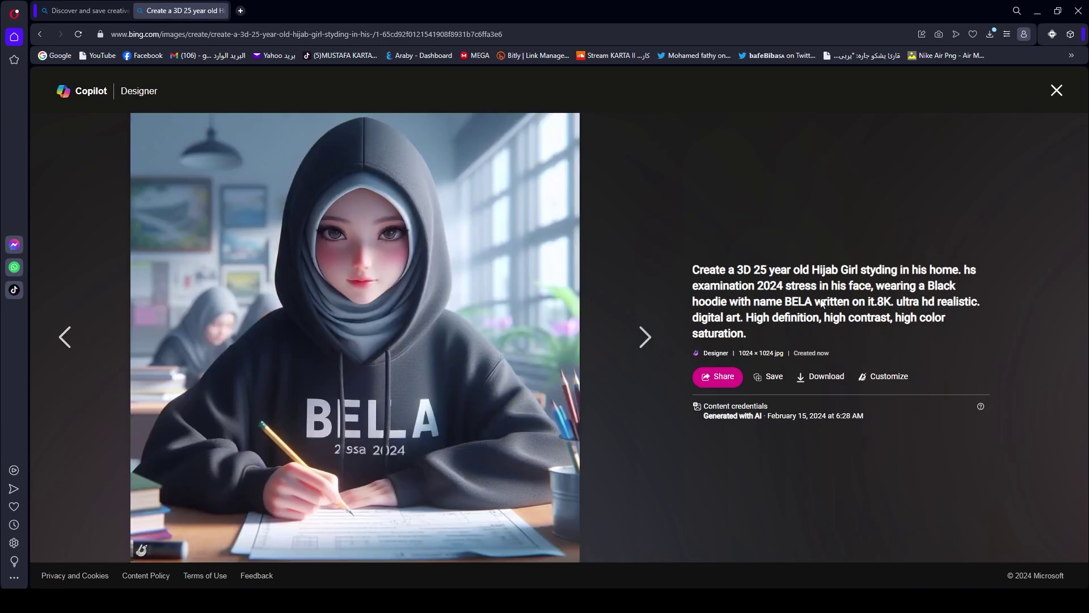
{"action": "double_click", "coordinate": [788, 306]}
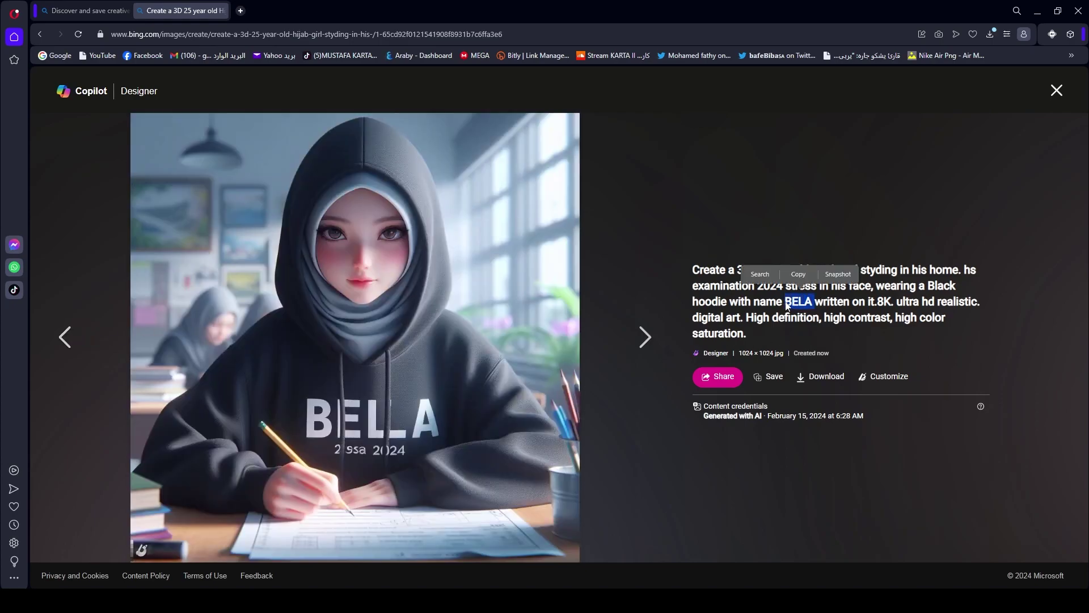
{"action": "left_click", "coordinate": [832, 307]}
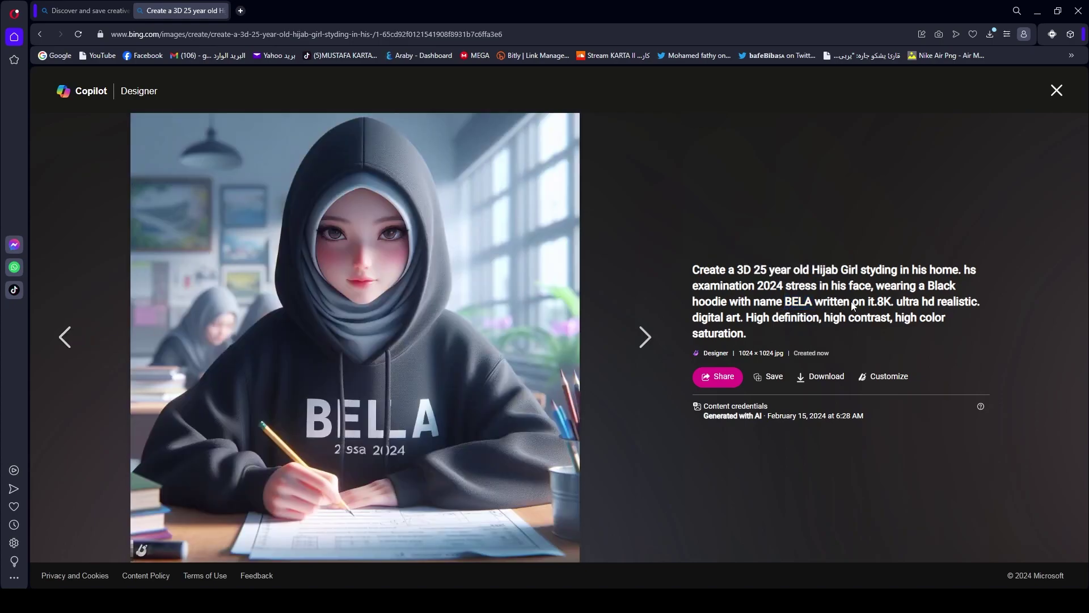
{"action": "left_click_drag", "start_coordinate": [812, 271], "coordinate": [858, 270]}
{"action": "left_click", "coordinate": [804, 277]}
{"action": "left_click_drag", "start_coordinate": [897, 302], "coordinate": [929, 318]}
{"action": "left_click", "coordinate": [787, 267]}
{"action": "double_click", "coordinate": [761, 270]}
{"action": "left_click", "coordinate": [763, 271]}
{"action": "double_click", "coordinate": [795, 302]}
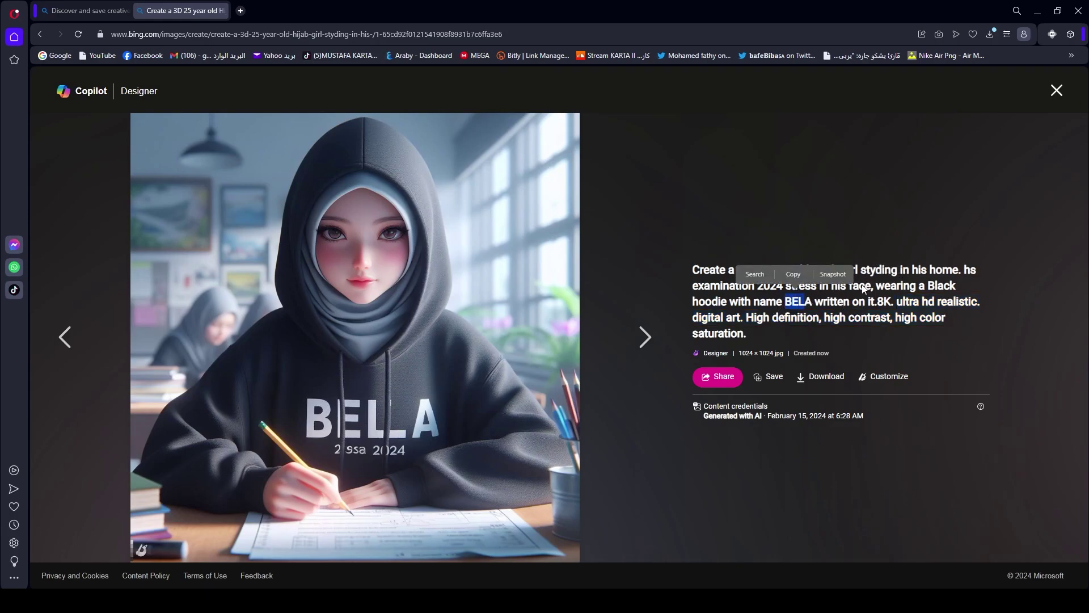
{"action": "left_click", "coordinate": [795, 302]}
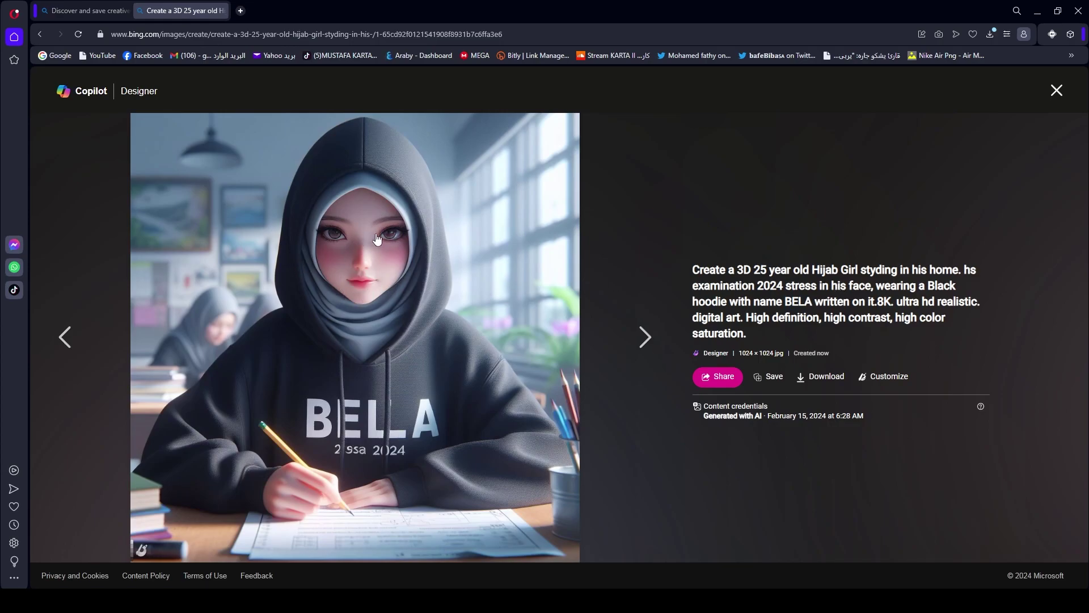